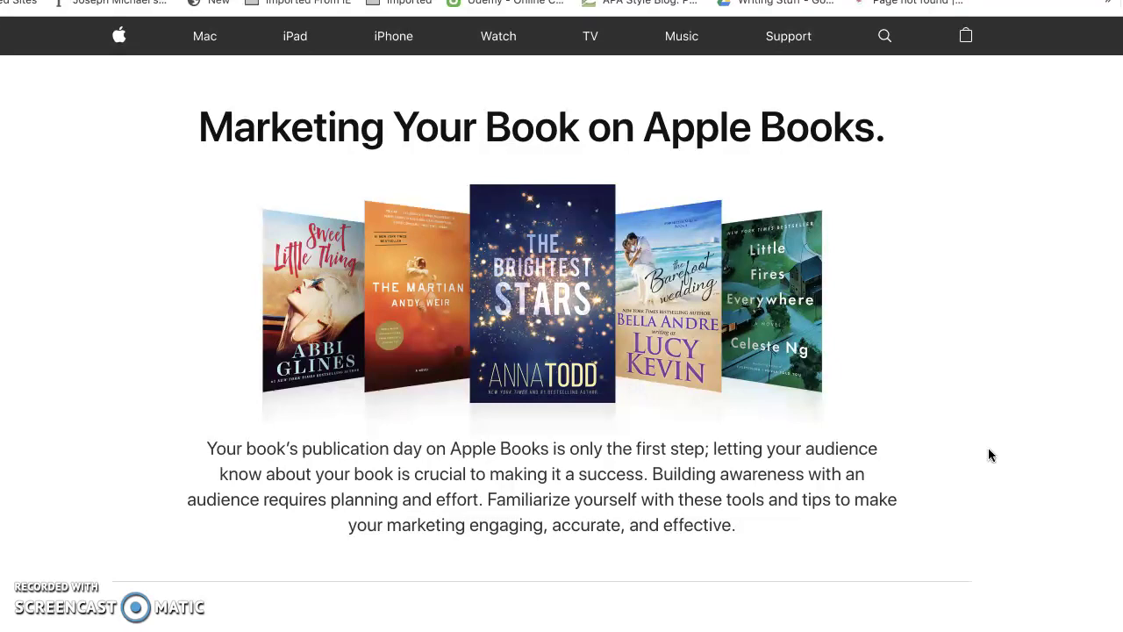
# - Scroll to the Apple Books Get started section and follow its link to iTunes Connect sign-up
pyautogui.scroll(-1, 989, 453)
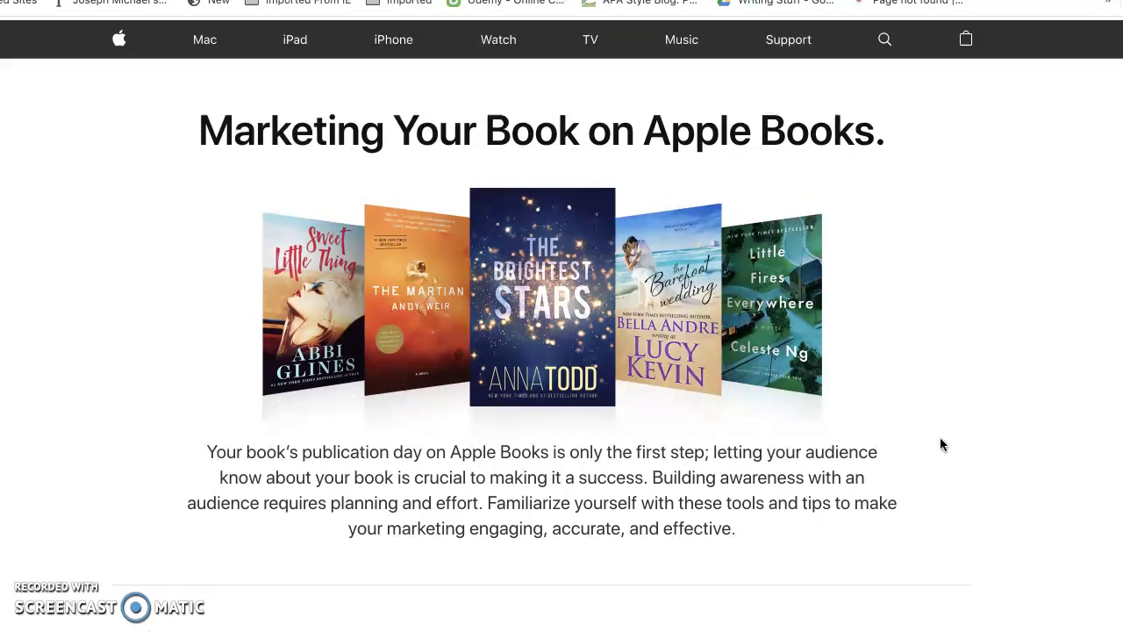
pyautogui.scroll(1, 939, 444)
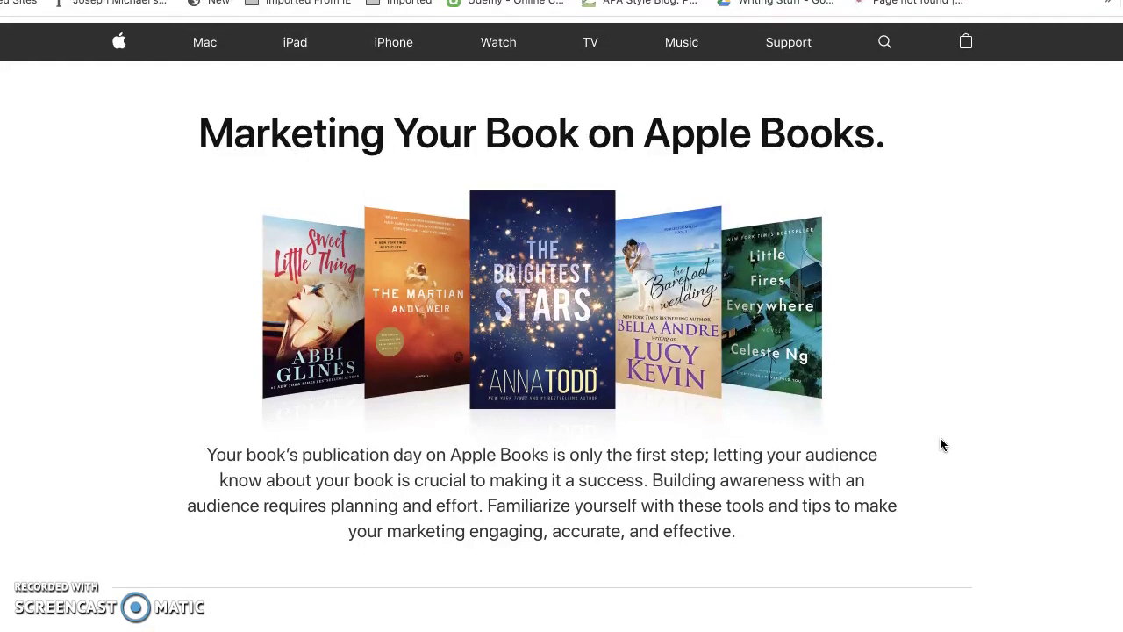
pyautogui.scroll(-1, 940, 445)
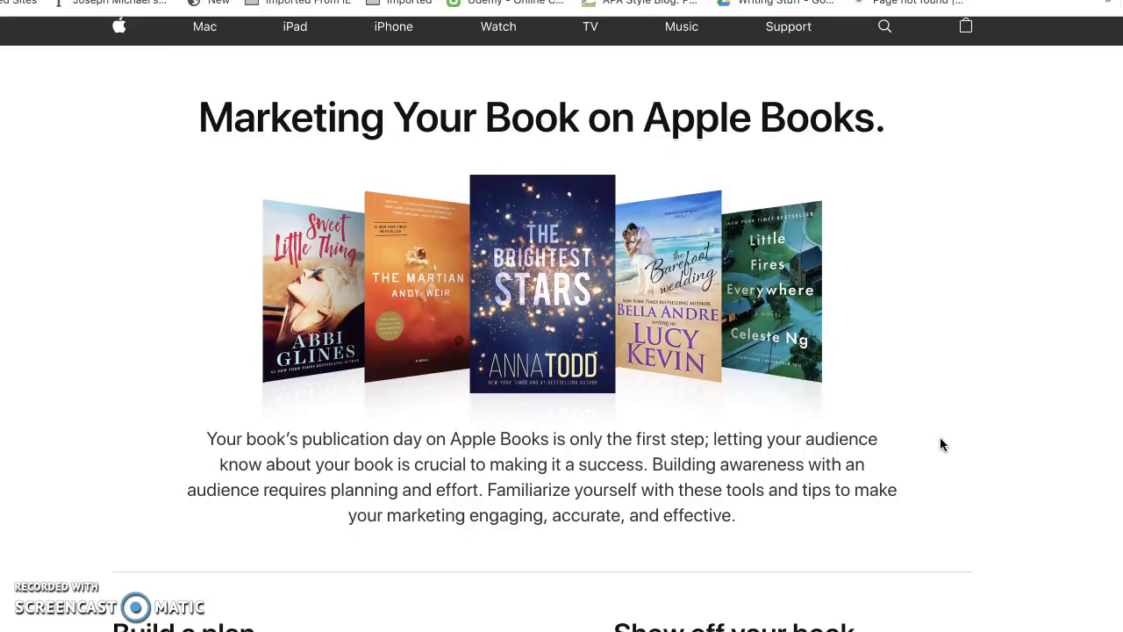
pyautogui.scroll(-1, 939, 445)
pyautogui.scroll(-2, 939, 445)
pyautogui.scroll(-1, 939, 445)
pyautogui.scroll(-3, 939, 445)
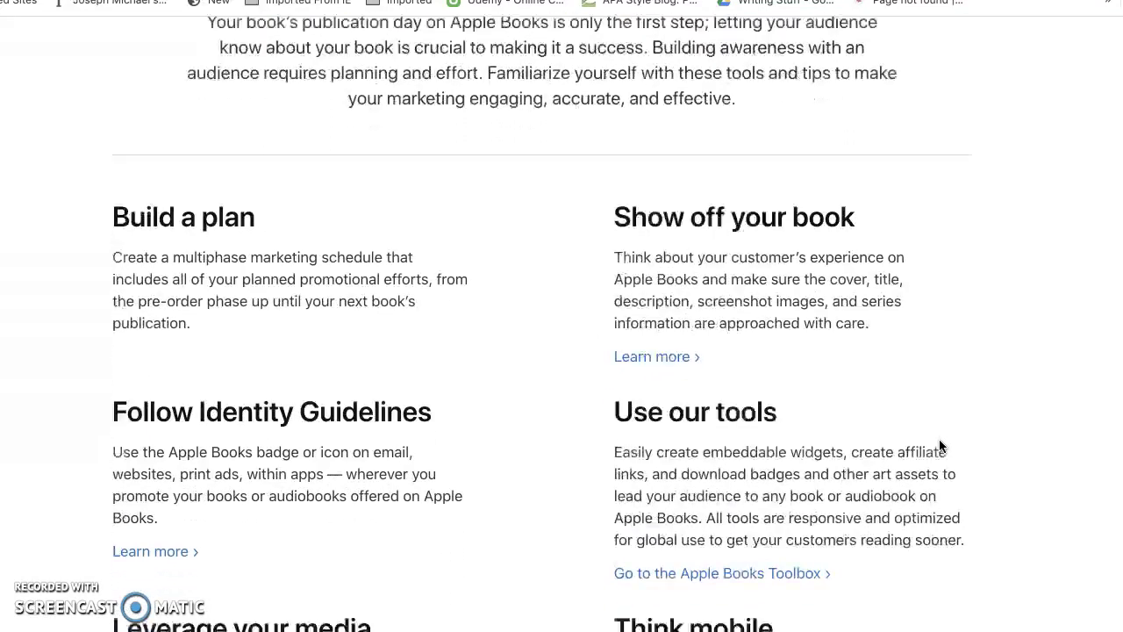
pyautogui.scroll(-2, 939, 444)
pyautogui.scroll(-1, 938, 443)
pyautogui.scroll(-3, 938, 443)
pyautogui.scroll(-2, 938, 444)
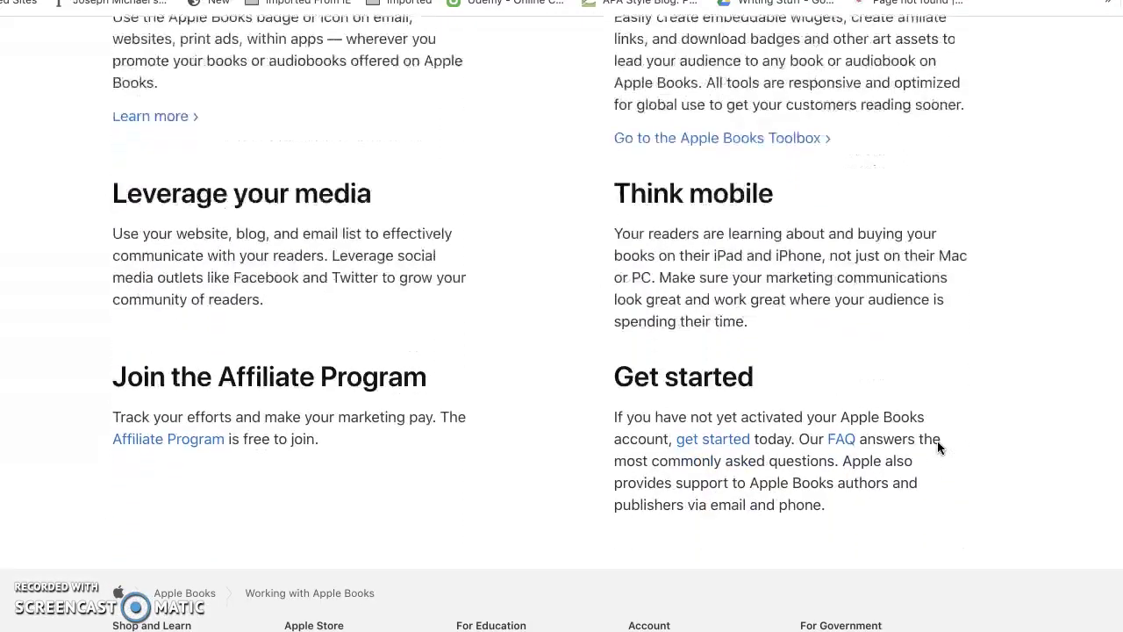
pyautogui.scroll(-1, 936, 445)
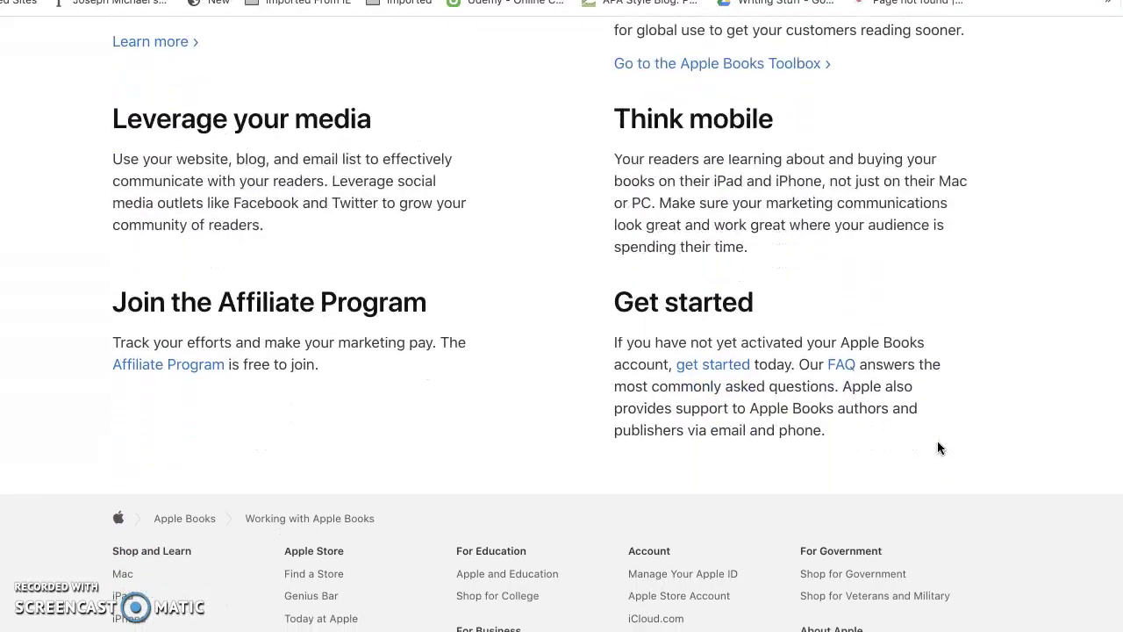
pyautogui.click(723, 364)
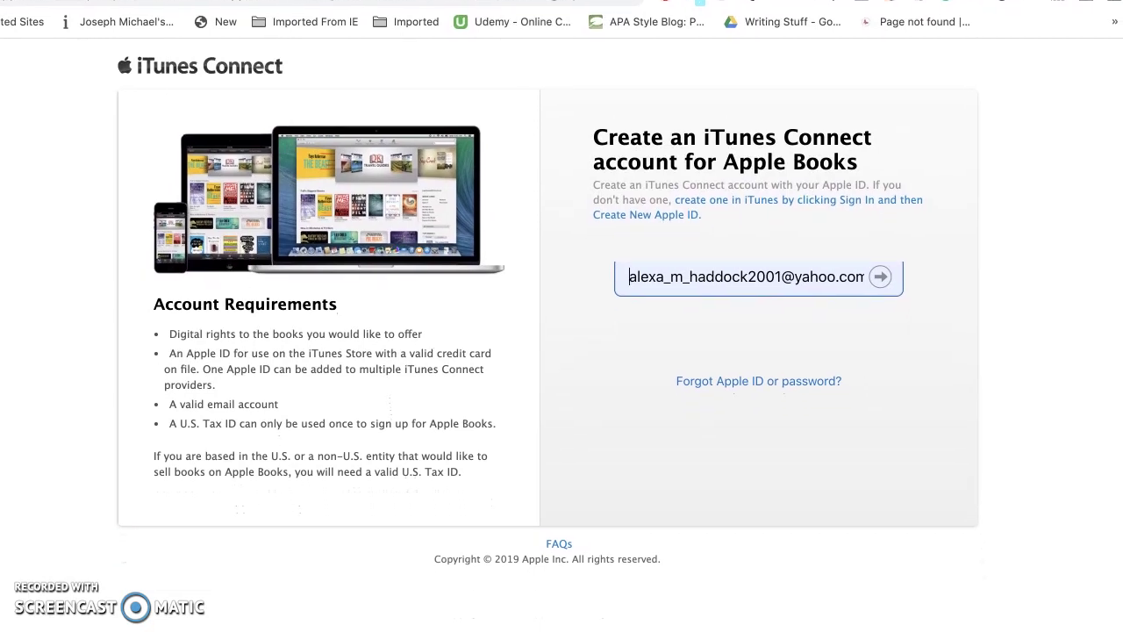
# - Sign in to iTunes Connect with the Apple ID and its saved autofilled password
pyautogui.click(882, 279)
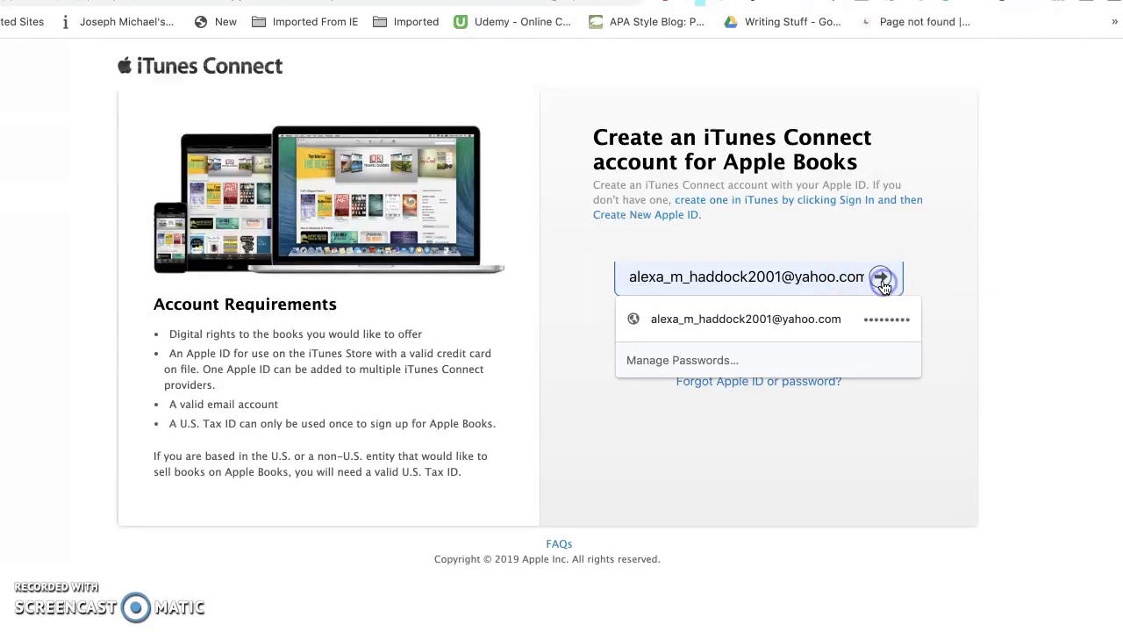
pyautogui.click(882, 279)
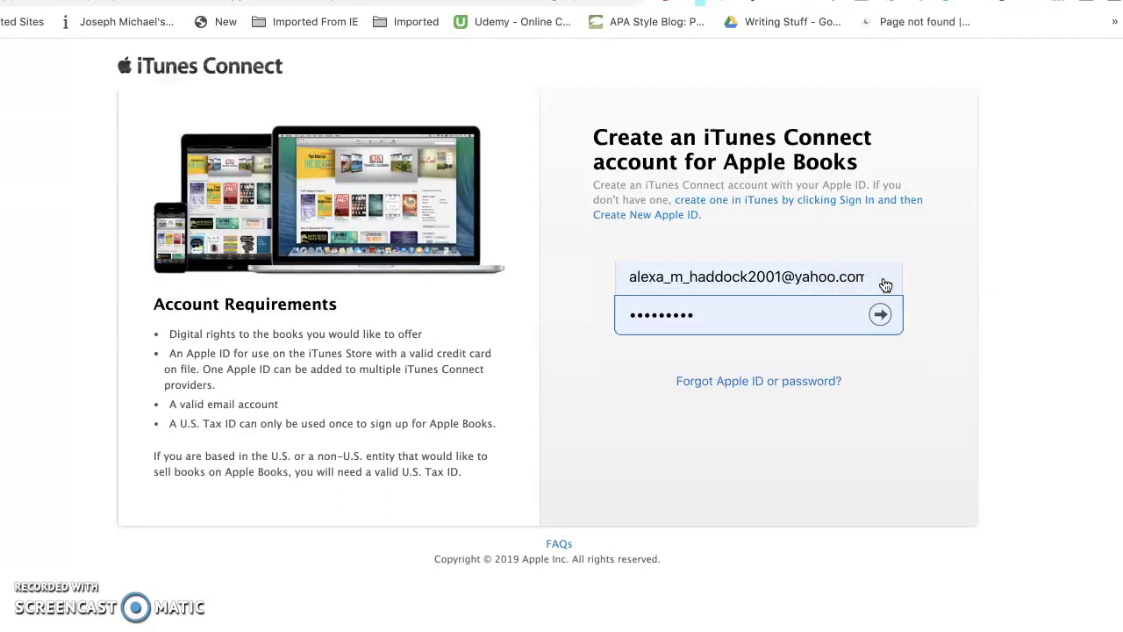
pyautogui.click(880, 315)
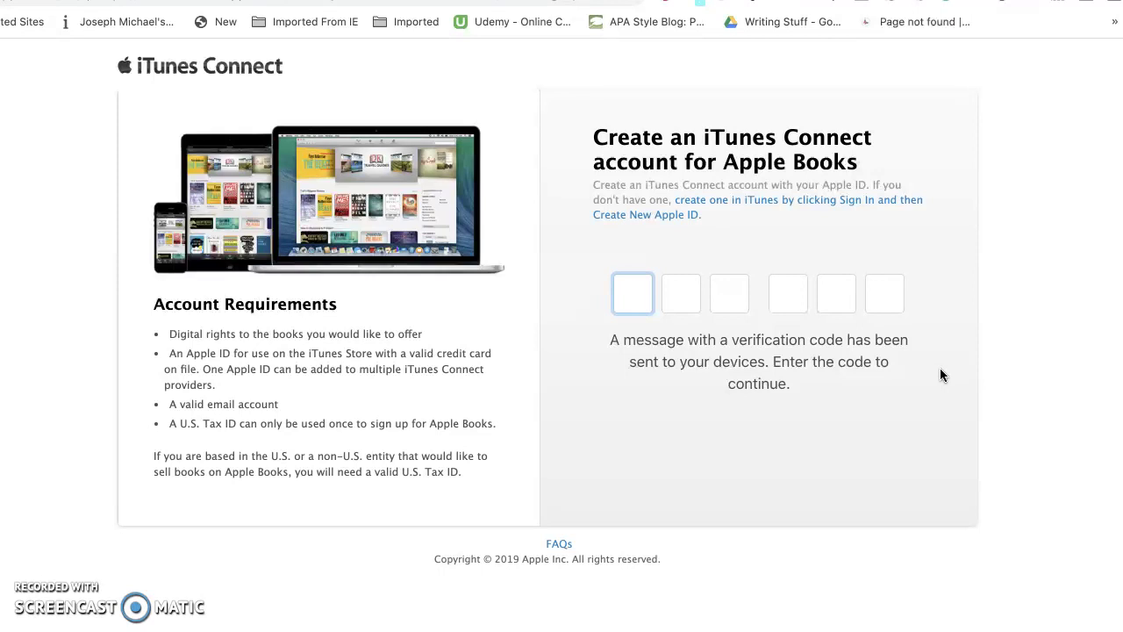
# - Complete the two-factor code verification and answer the 'Trust this browser?' prompt
pyautogui.click(904, 481)
pyautogui.scroll(-3, 815, 368)
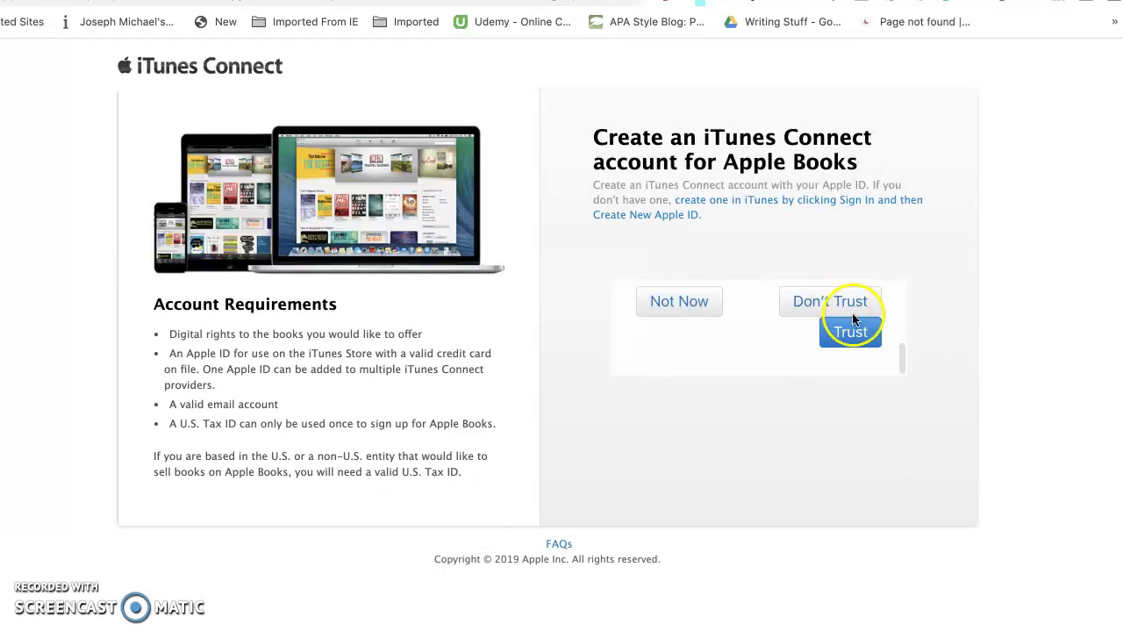
pyautogui.click(851, 338)
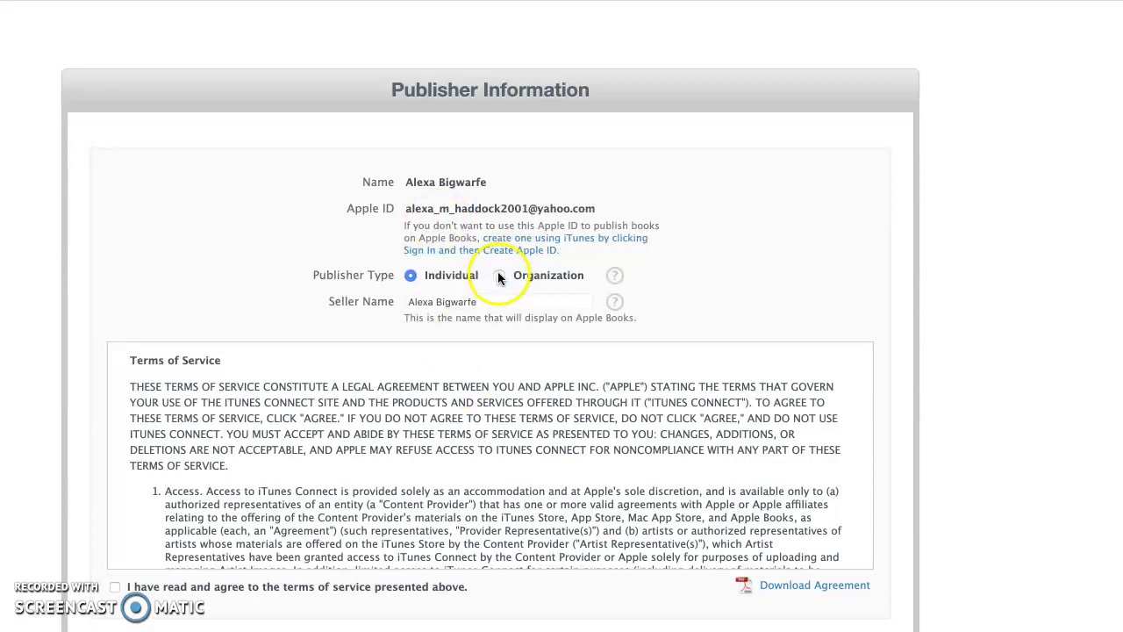
# - Set Publisher Type to Organization and replace Legal Entity Name with the company's full dba business name
pyautogui.click(615, 276)
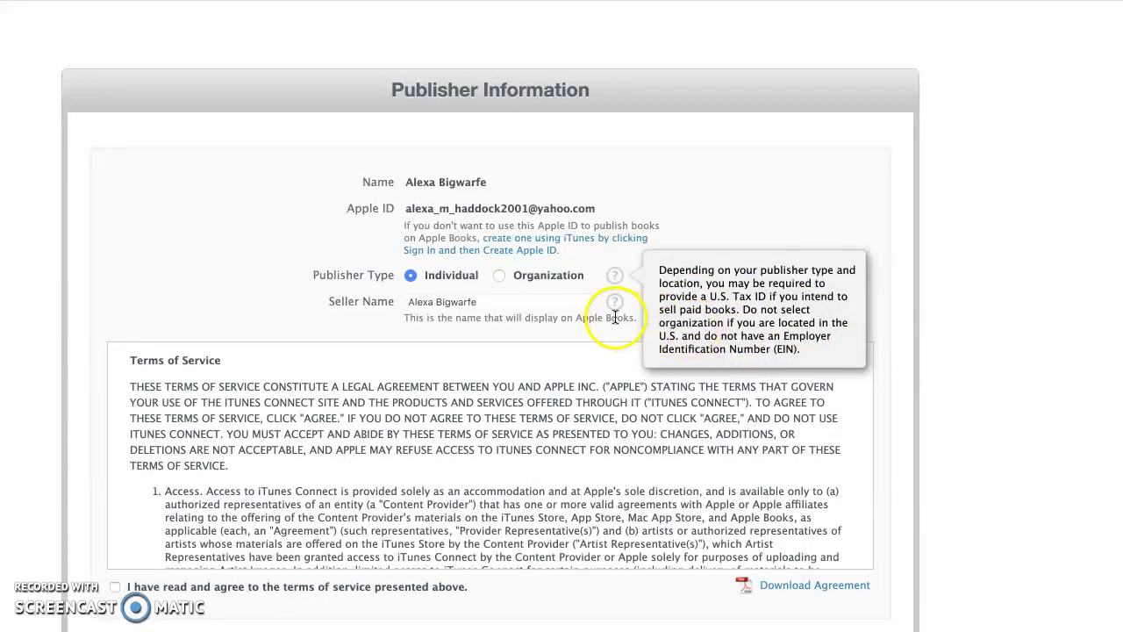
pyautogui.click(499, 276)
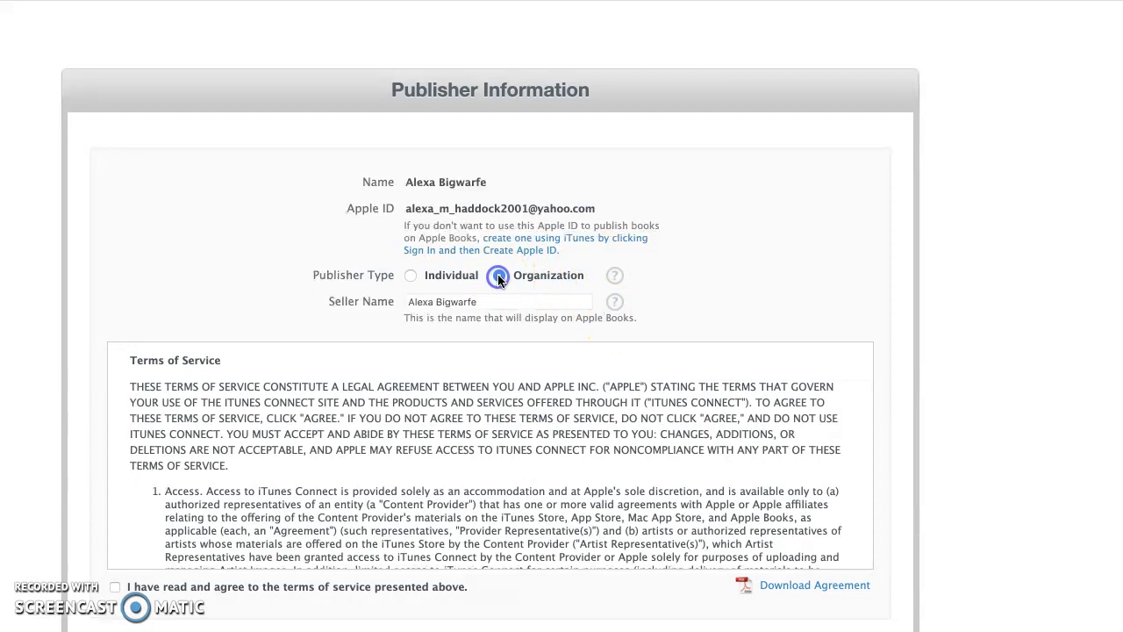
pyautogui.click(366, 300)
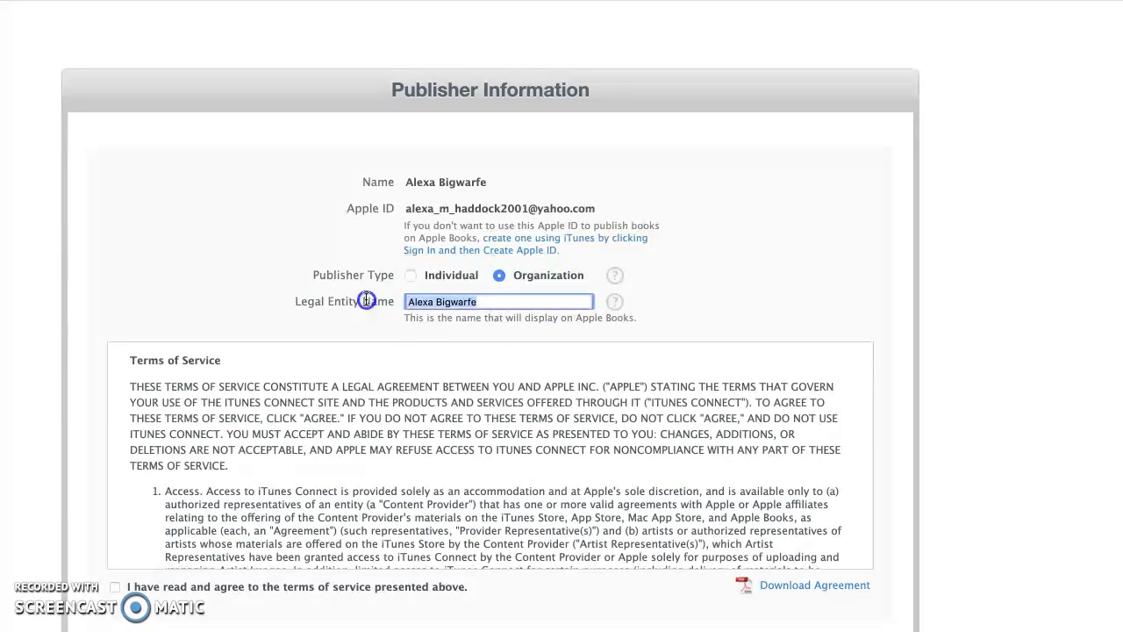
pyautogui.write('Kat B')
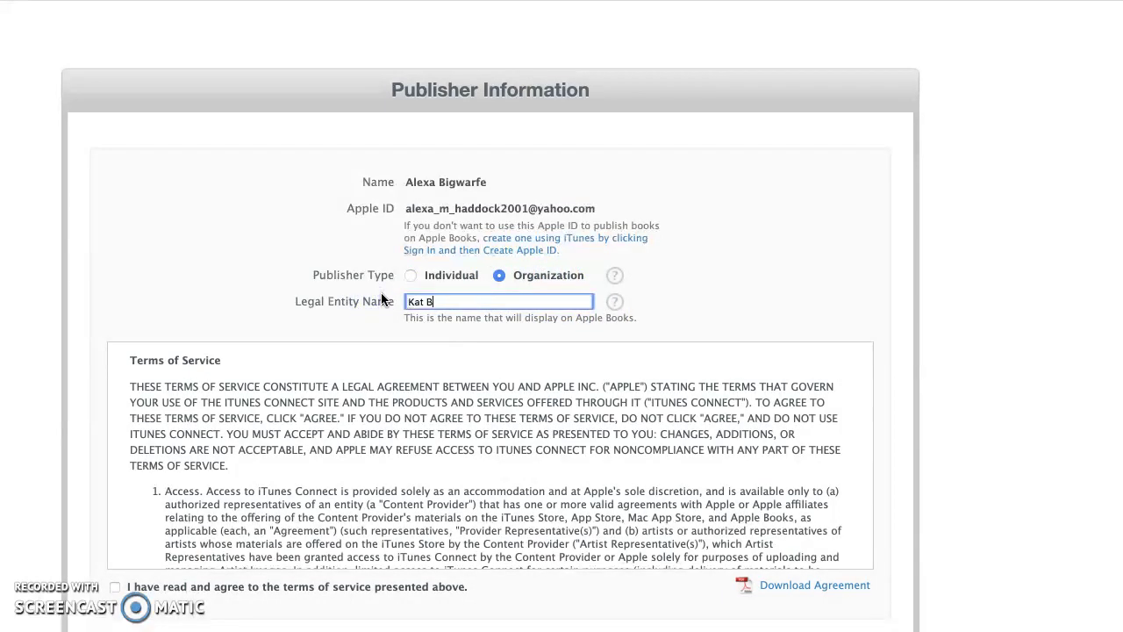
pyautogui.write('iggie')
pyautogui.press('BackSpace')
pyautogui.press('BackSpace')
pyautogui.press('BackSpace')
pyautogui.press('BackSpace')
pyautogui.press('BackSpace')
pyautogui.press('BackSpace')
pyautogui.write('Write ')
pyautogui.write('.')
pyautogui.write('Publish.Sell dba Kat Biggie Press')
# - Scroll through the Terms of Service and tick 'I have read and agree'
pyautogui.click(427, 451)
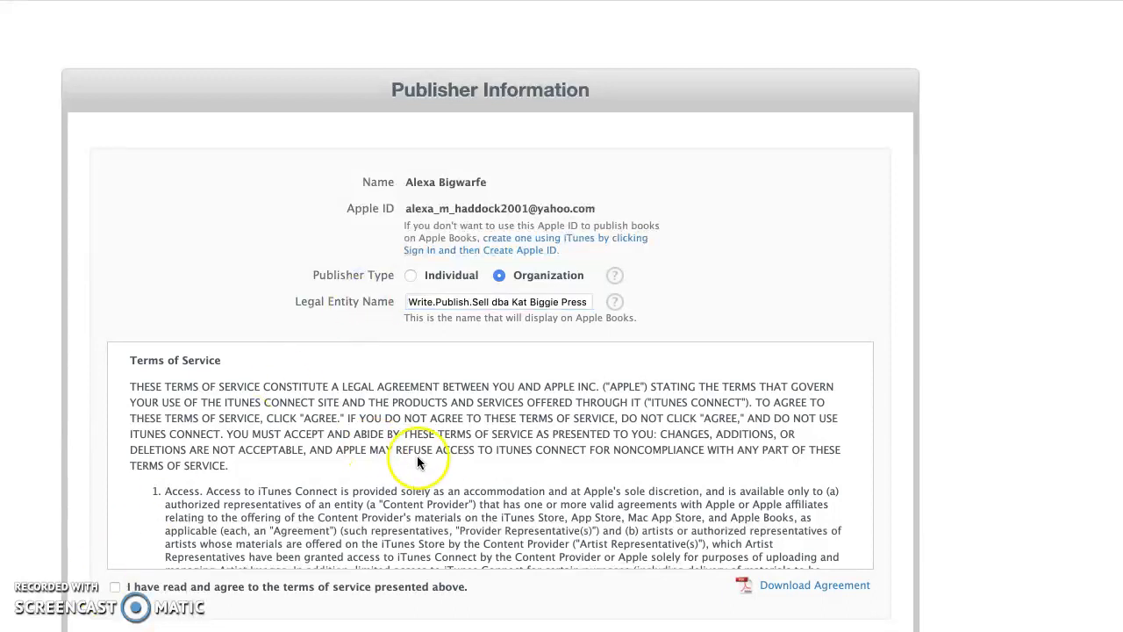
pyautogui.scroll(-2, 434, 465)
pyautogui.scroll(-3, 434, 465)
pyautogui.scroll(-3, 434, 465)
pyautogui.scroll(-3, 435, 464)
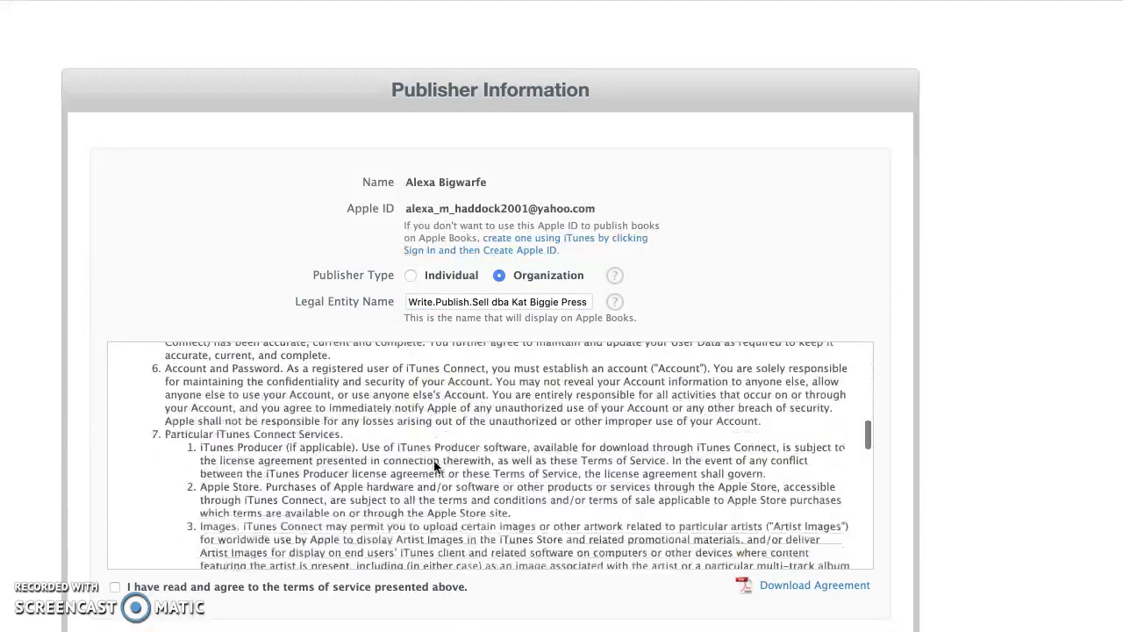
pyautogui.scroll(-3, 434, 465)
pyautogui.scroll(-5, 434, 465)
pyautogui.scroll(-5, 430, 463)
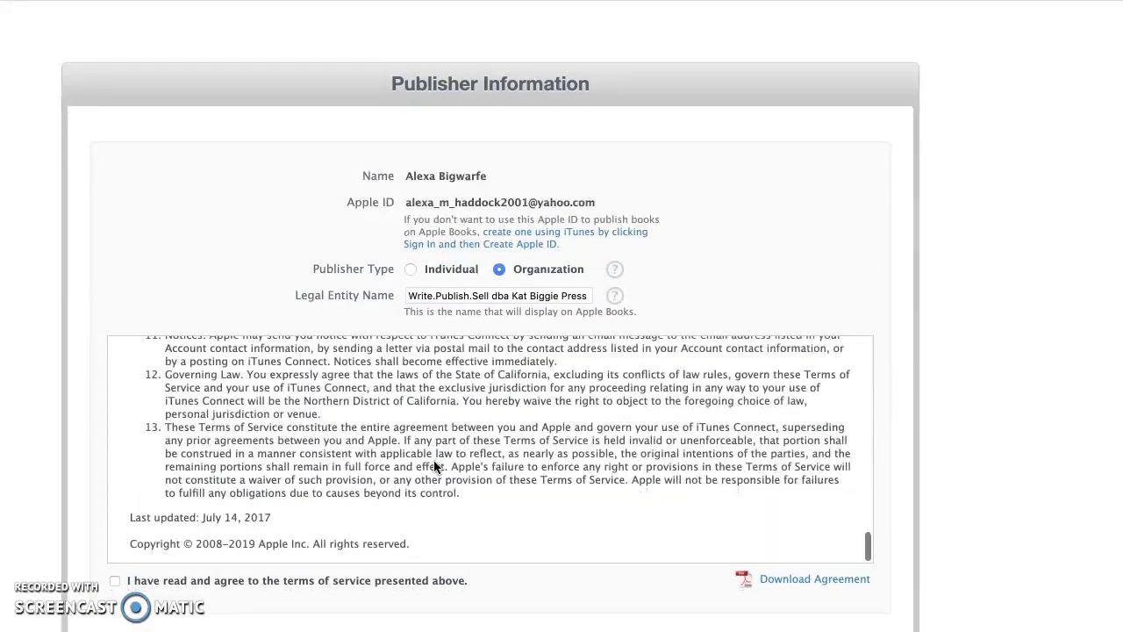
pyautogui.click(114, 585)
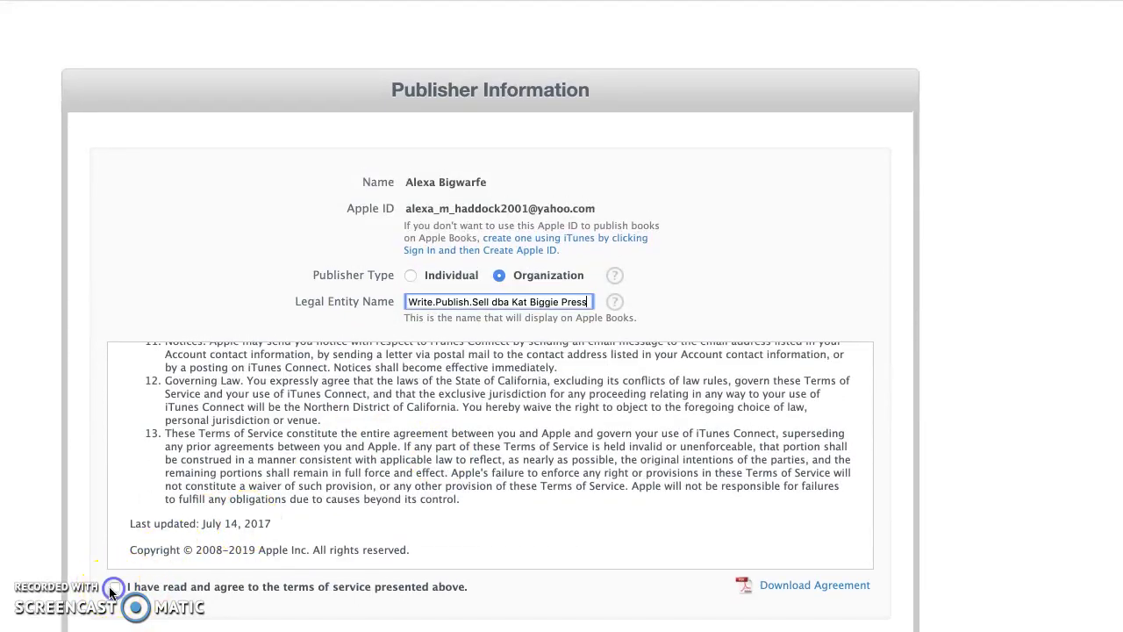
pyautogui.click(114, 586)
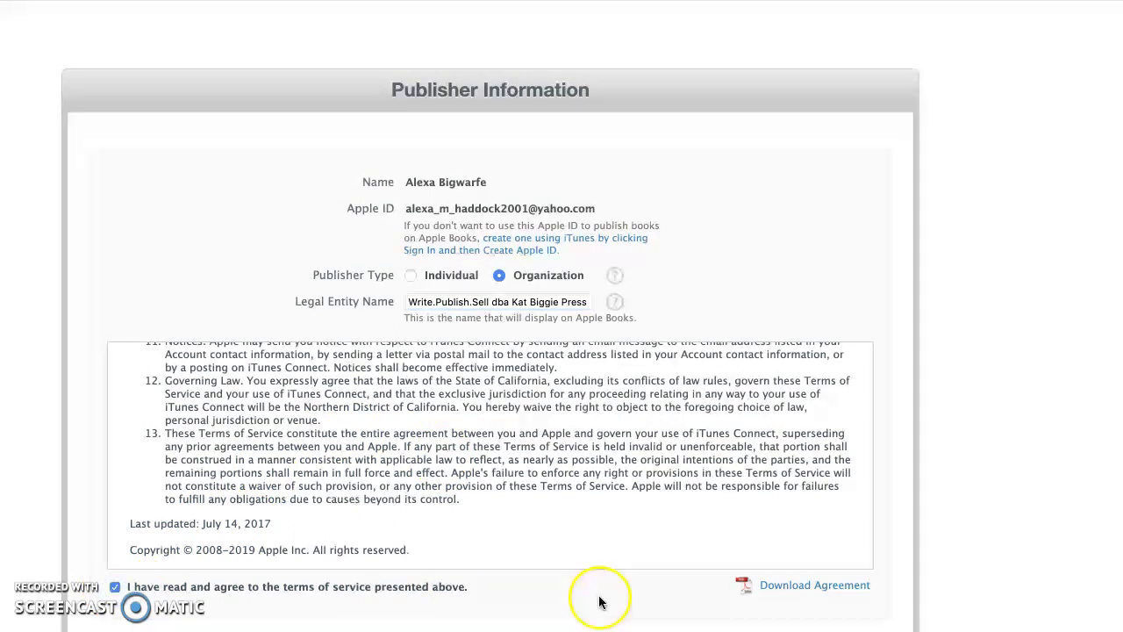
# - Submit the publisher information and terms agreement with Continue at the page bottom
pyautogui.scroll(-3, 614, 496)
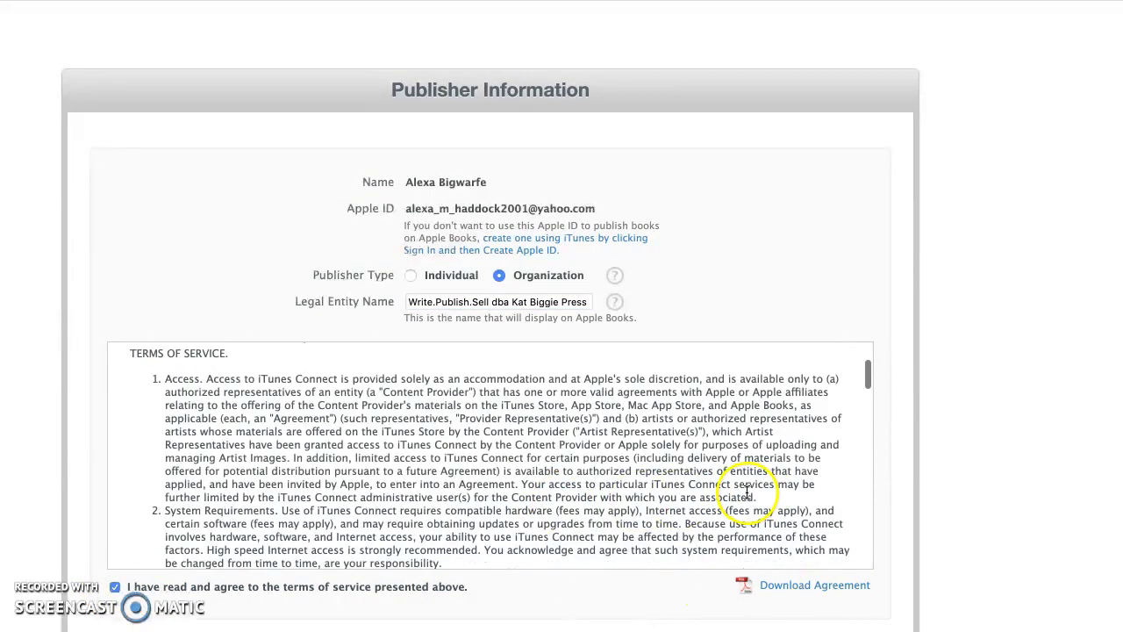
pyautogui.scroll(-10, 744, 494)
pyautogui.scroll(-2, 744, 494)
pyautogui.scroll(-3, 744, 494)
pyautogui.scroll(-3, 743, 493)
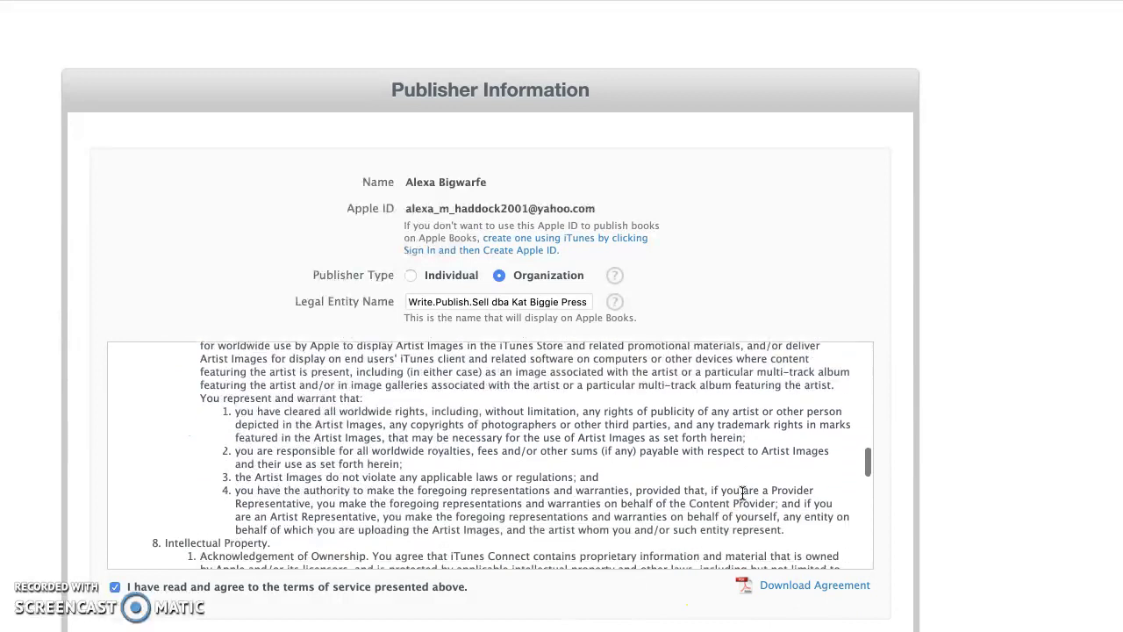
pyautogui.scroll(-3, 742, 493)
pyautogui.scroll(-5, 742, 494)
pyautogui.scroll(-2, 723, 496)
pyautogui.scroll(-3, 723, 496)
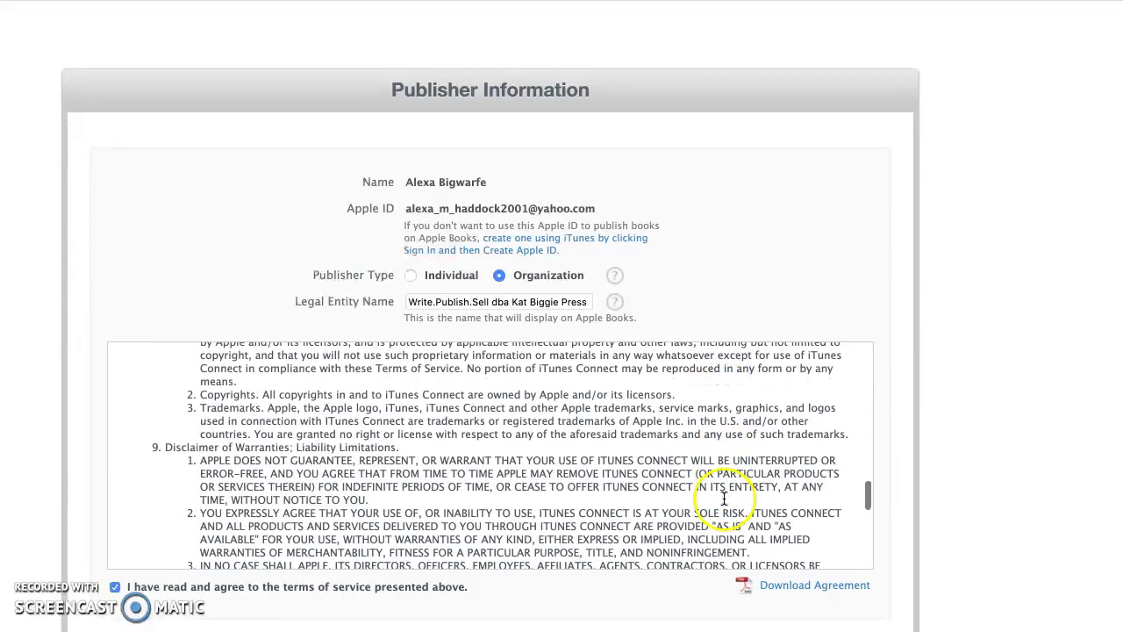
pyautogui.scroll(-5, 713, 506)
pyautogui.scroll(-2, 746, 495)
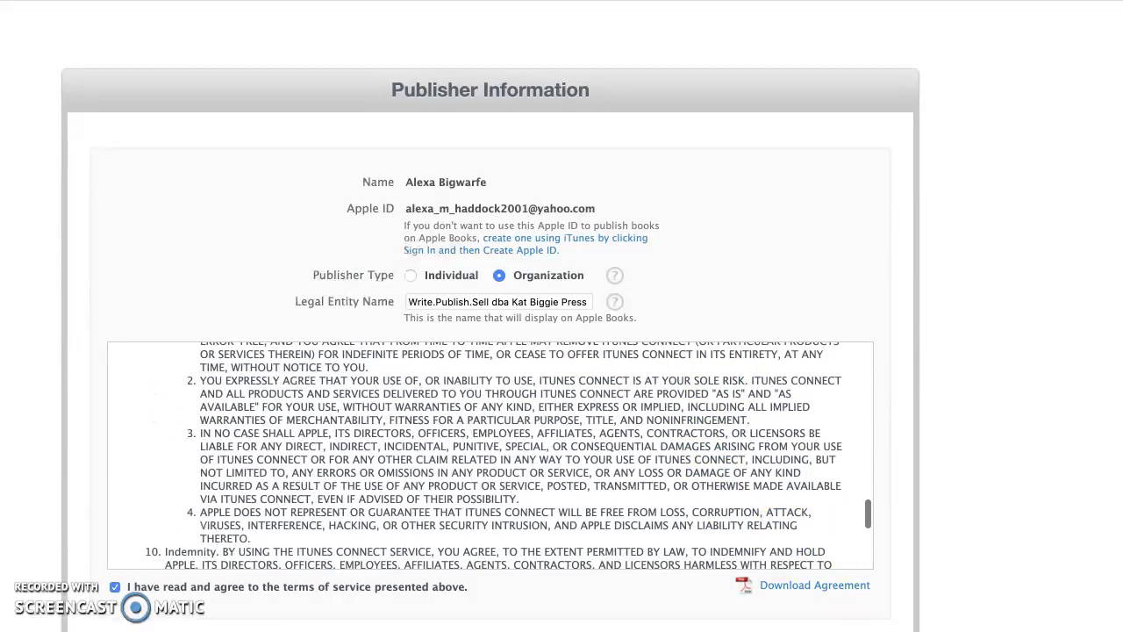
pyautogui.click(787, 605)
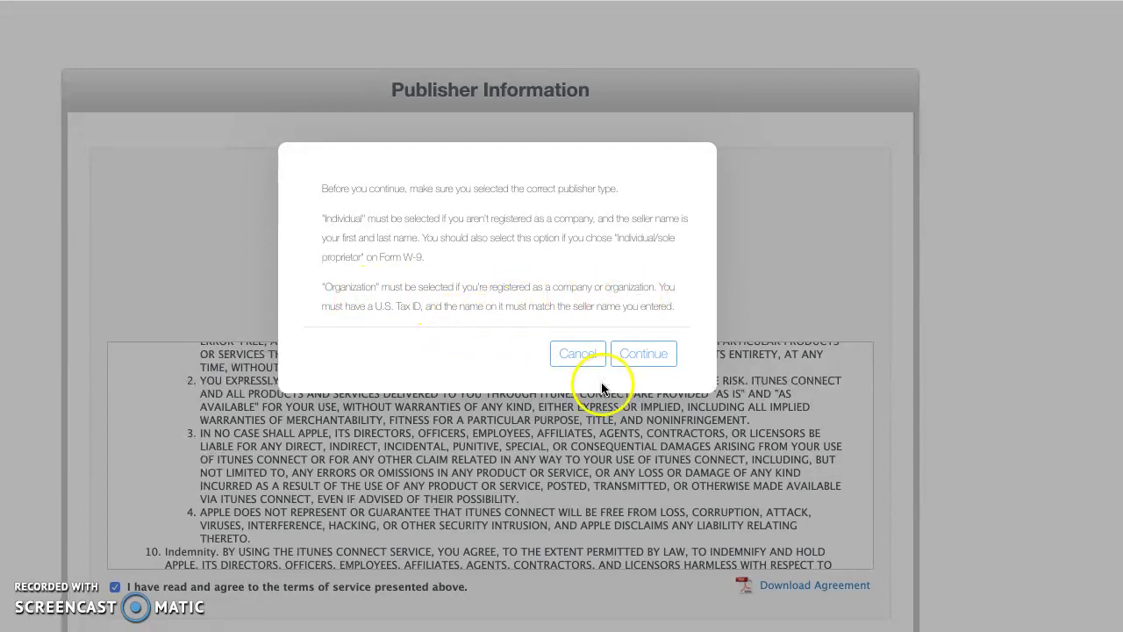
# - Confirm the Organization publisher type in the confirmation prompt and continue
pyautogui.click(639, 355)
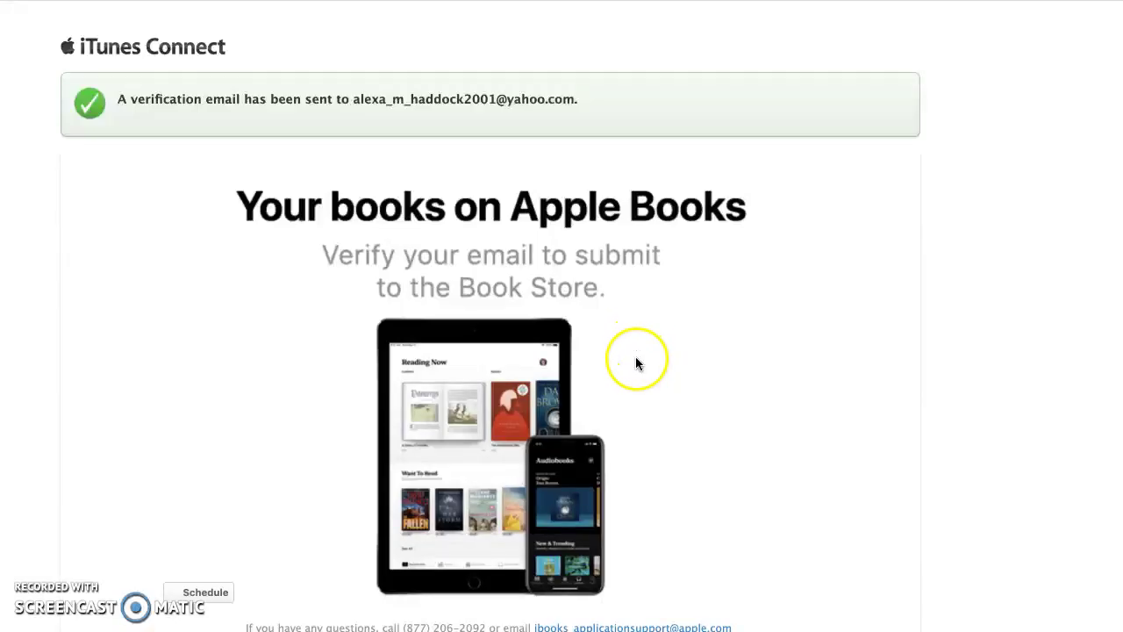
pyautogui.scroll(-1, 647, 368)
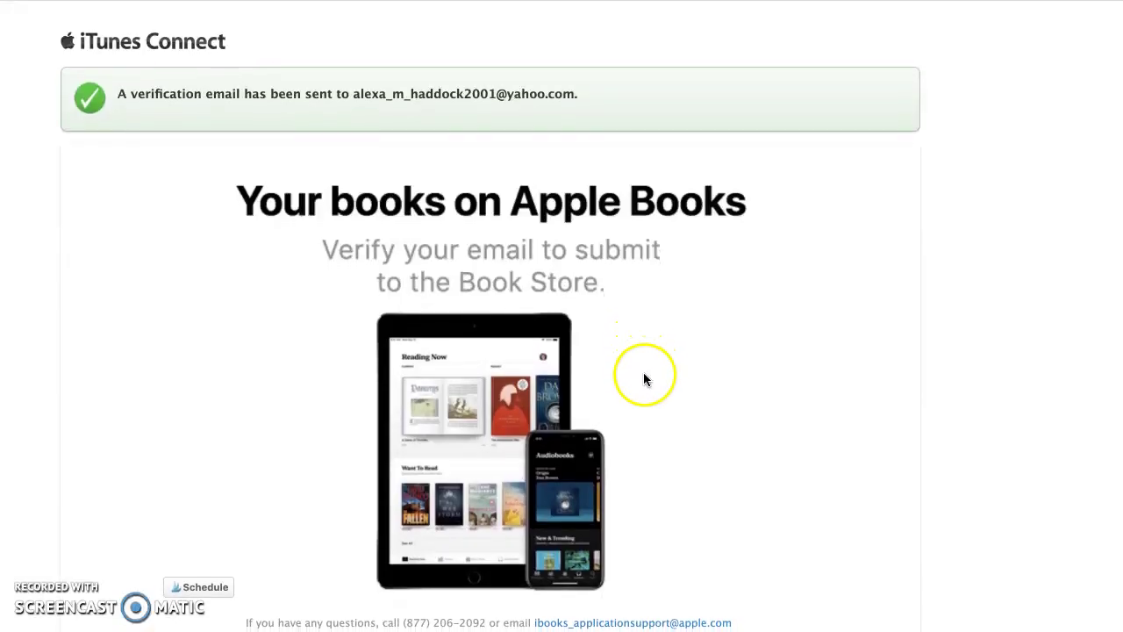
pyautogui.scroll(1, 636, 369)
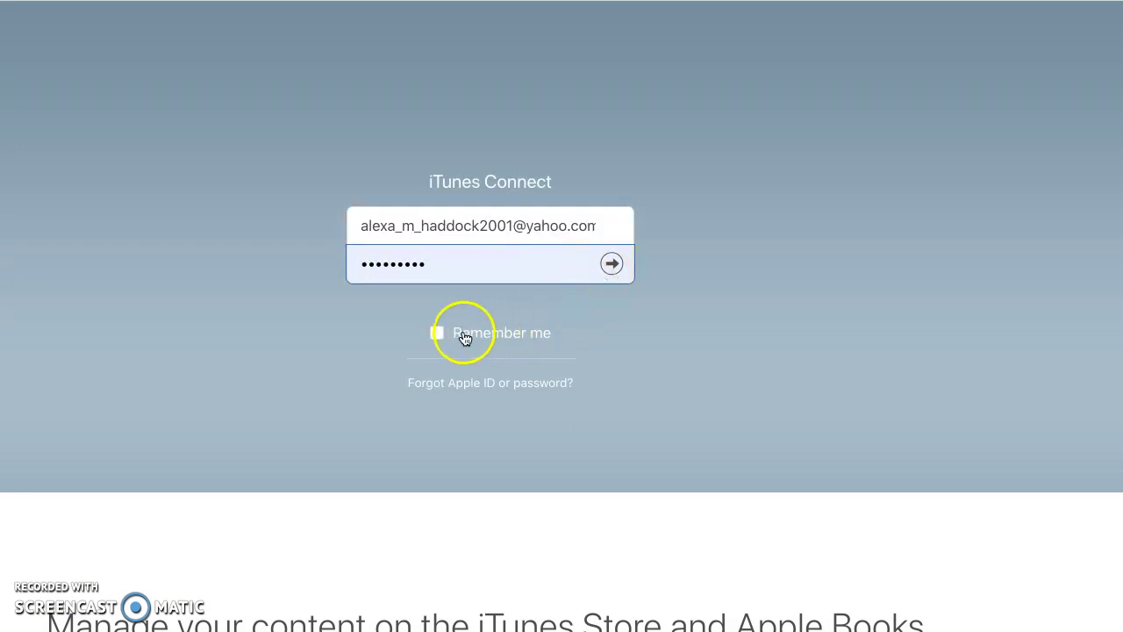
# - Tick 'Remember me' on the iTunes Connect login page to stay signed in
pyautogui.click(611, 268)
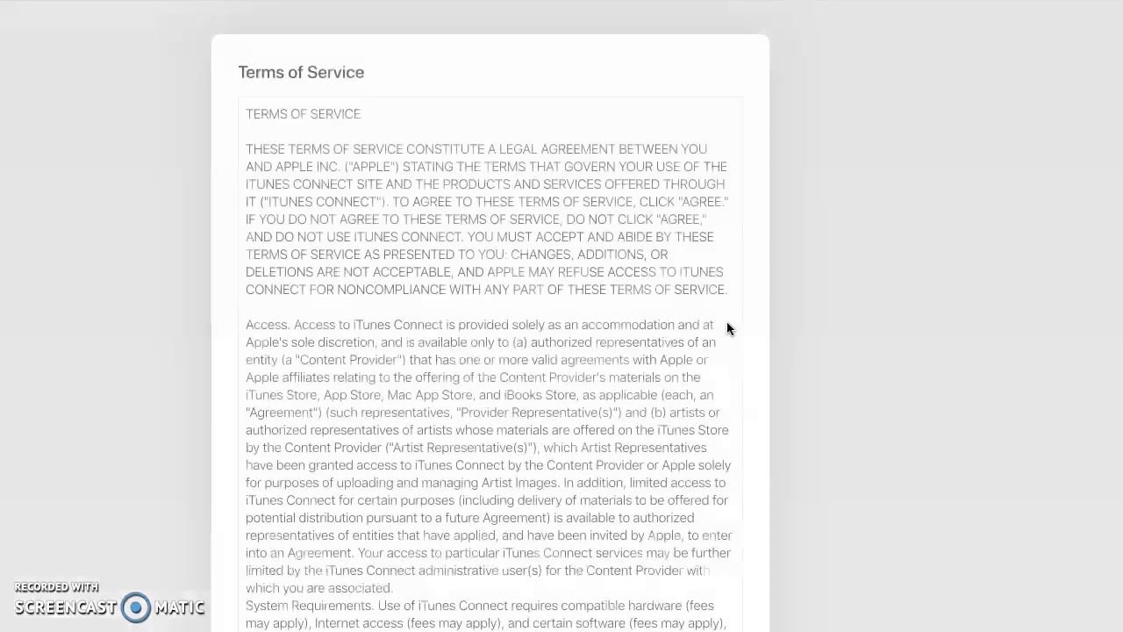
# - Scroll the Terms of Service down to Governing Law and agree to them
pyautogui.scroll(-2, 668, 332)
pyautogui.scroll(-3, 668, 330)
pyautogui.scroll(-2, 669, 329)
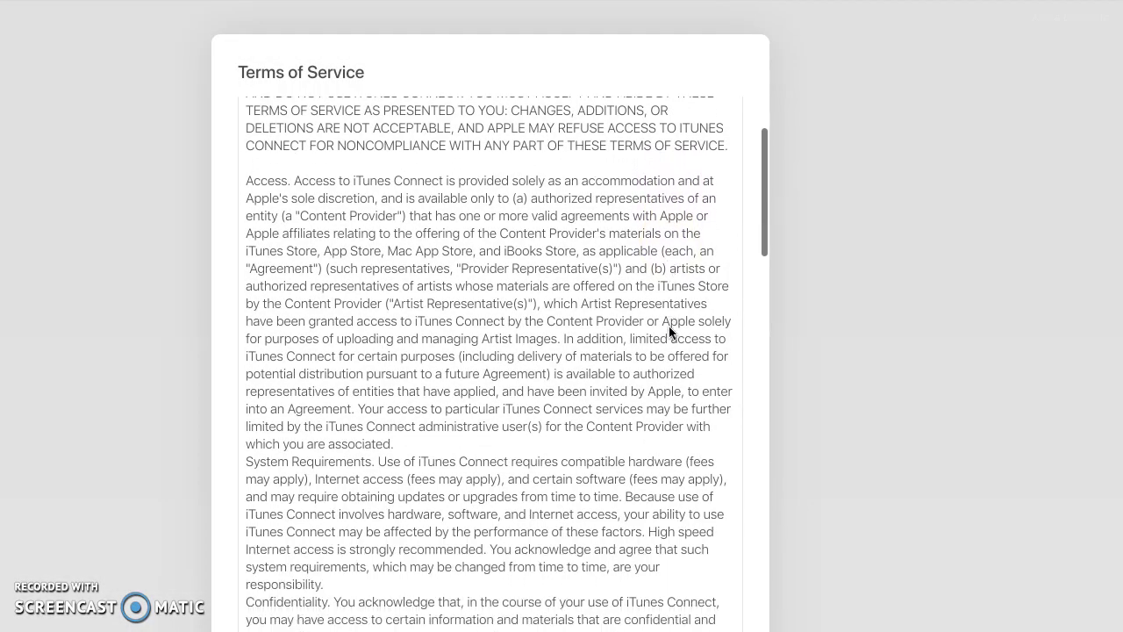
pyautogui.scroll(-1, 668, 332)
pyautogui.scroll(-1, 668, 331)
pyautogui.scroll(-1, 668, 331)
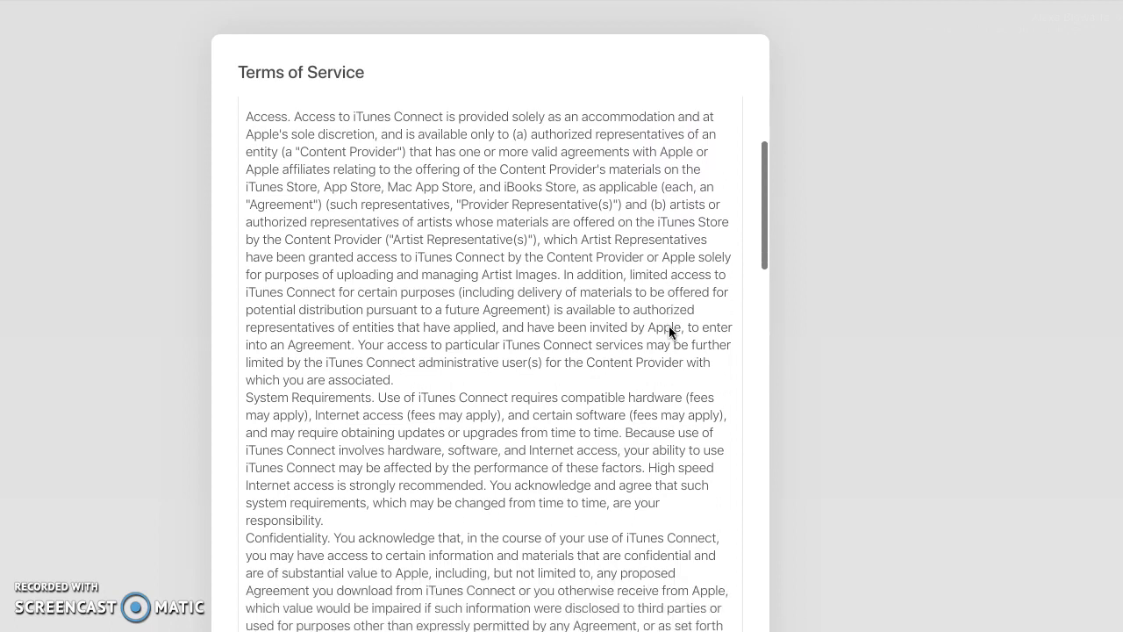
pyautogui.scroll(-2, 669, 331)
pyautogui.scroll(-1, 668, 327)
pyautogui.scroll(-2, 669, 327)
pyautogui.scroll(-1, 668, 327)
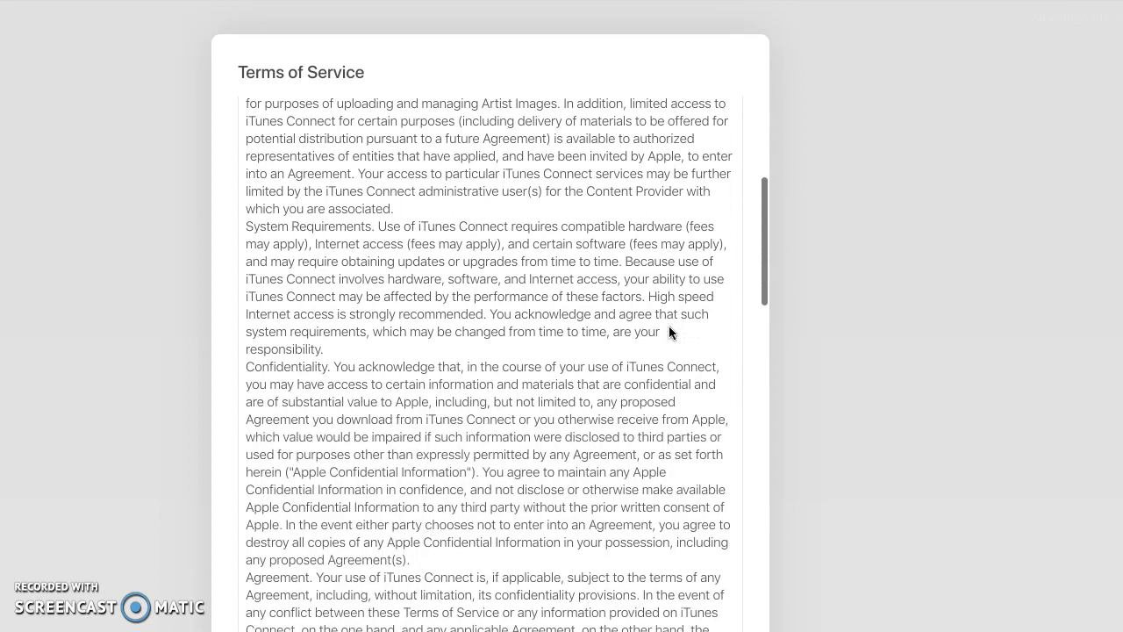
pyautogui.scroll(-1, 668, 327)
pyautogui.scroll(-1, 668, 332)
pyautogui.scroll(-1, 668, 332)
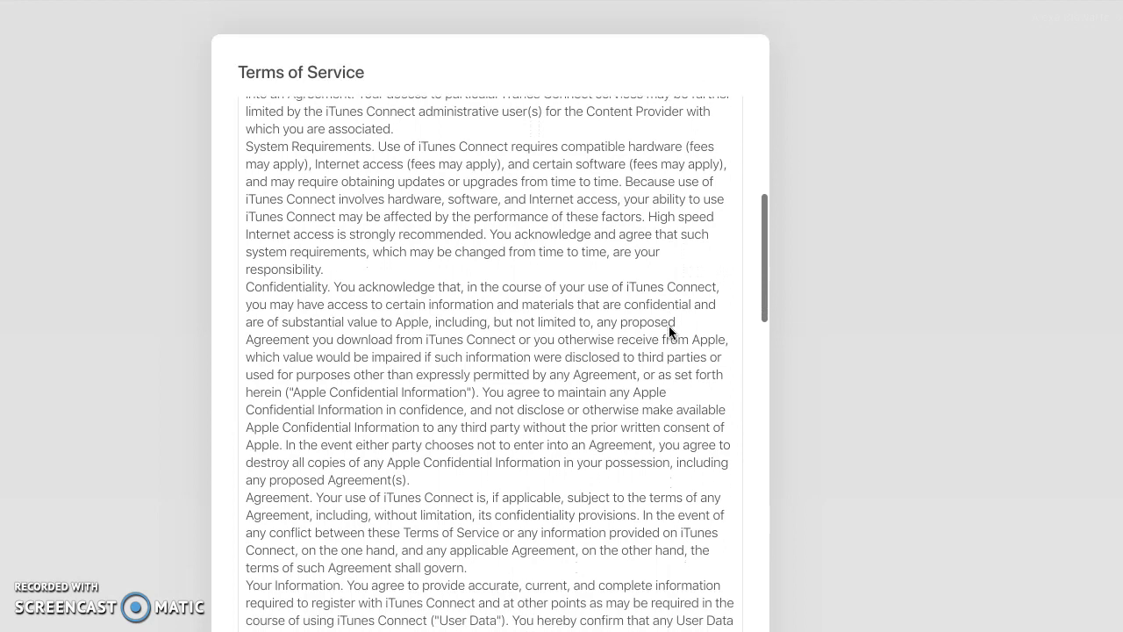
pyautogui.scroll(-2, 668, 332)
pyautogui.scroll(-1, 668, 330)
pyautogui.scroll(-1, 664, 330)
pyautogui.scroll(-2, 662, 330)
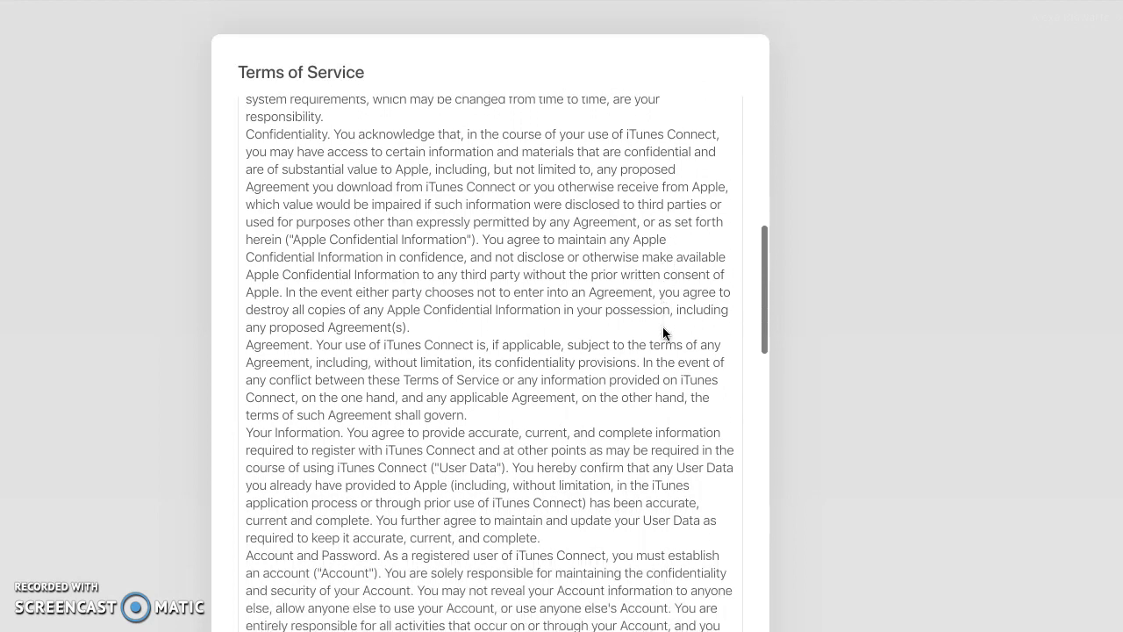
pyautogui.scroll(-2, 662, 330)
pyautogui.scroll(-2, 663, 332)
pyautogui.scroll(-3, 663, 332)
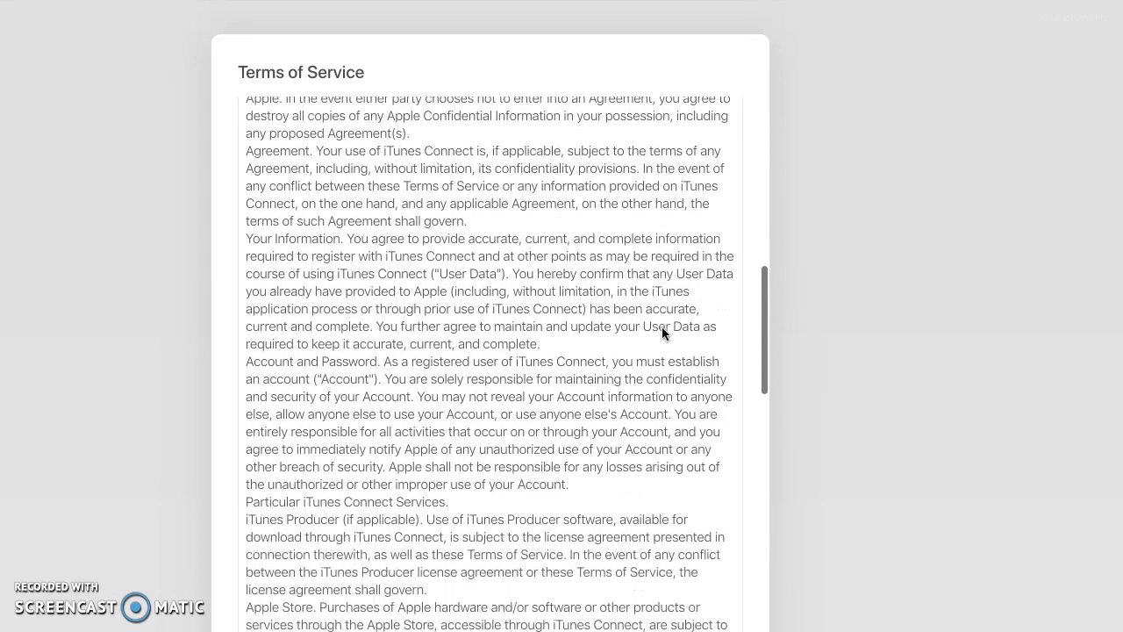
pyautogui.scroll(-2, 662, 332)
pyautogui.scroll(-3, 664, 333)
pyautogui.scroll(-3, 663, 334)
pyautogui.scroll(-4, 660, 334)
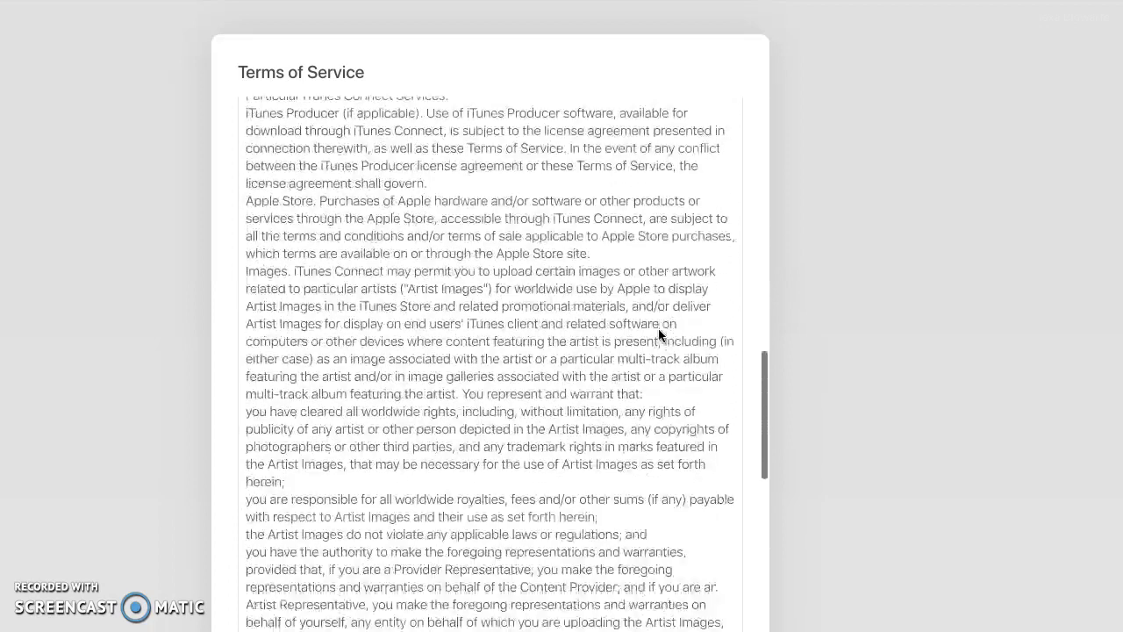
pyautogui.scroll(-2, 660, 335)
pyautogui.scroll(-2, 659, 334)
pyautogui.scroll(-3, 659, 333)
pyautogui.scroll(-2, 660, 332)
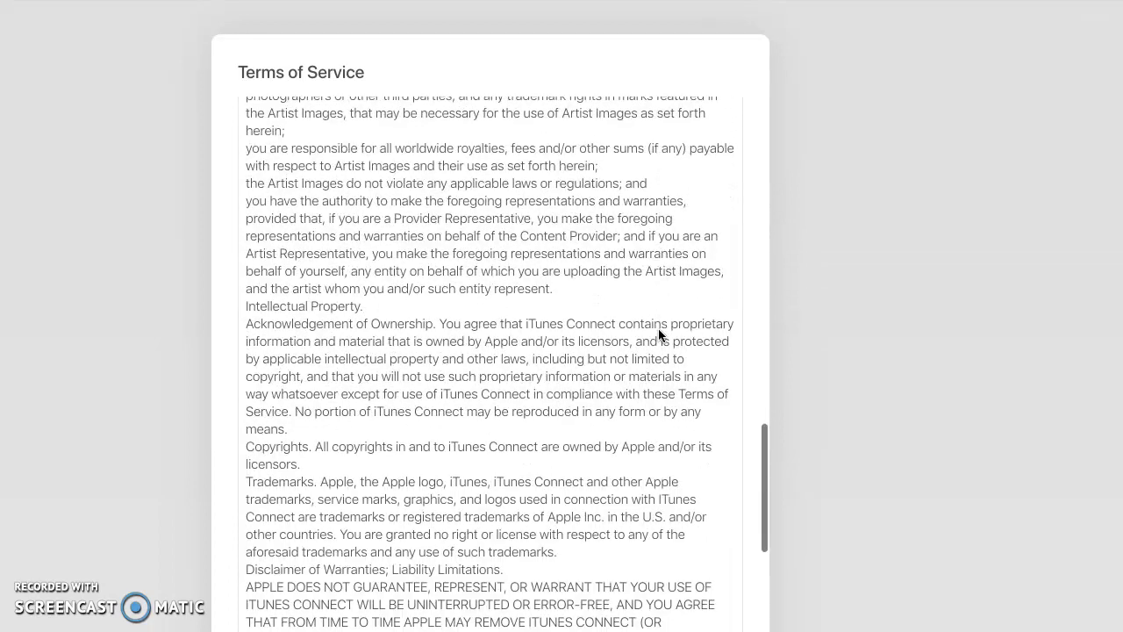
pyautogui.scroll(-2, 659, 327)
pyautogui.scroll(-1, 659, 324)
pyautogui.scroll(-1, 657, 321)
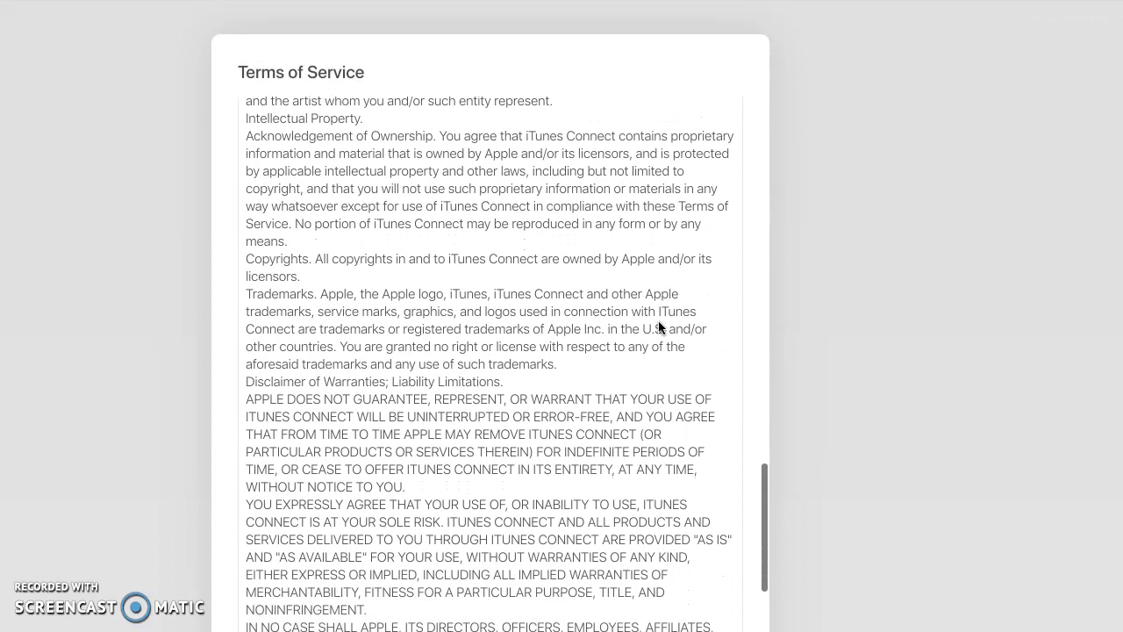
pyautogui.scroll(-1, 657, 321)
pyautogui.scroll(-2, 658, 320)
pyautogui.scroll(-1, 659, 320)
pyautogui.scroll(-3, 660, 319)
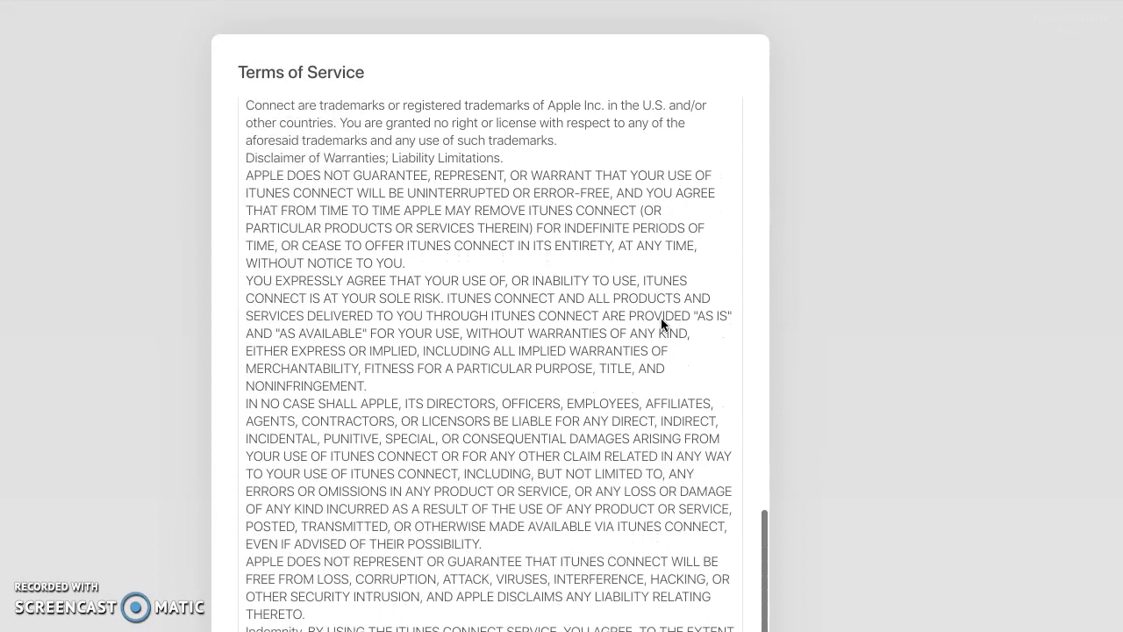
pyautogui.scroll(-1, 661, 317)
pyautogui.scroll(-1, 661, 317)
pyautogui.scroll(-2, 661, 317)
pyautogui.scroll(-1, 661, 317)
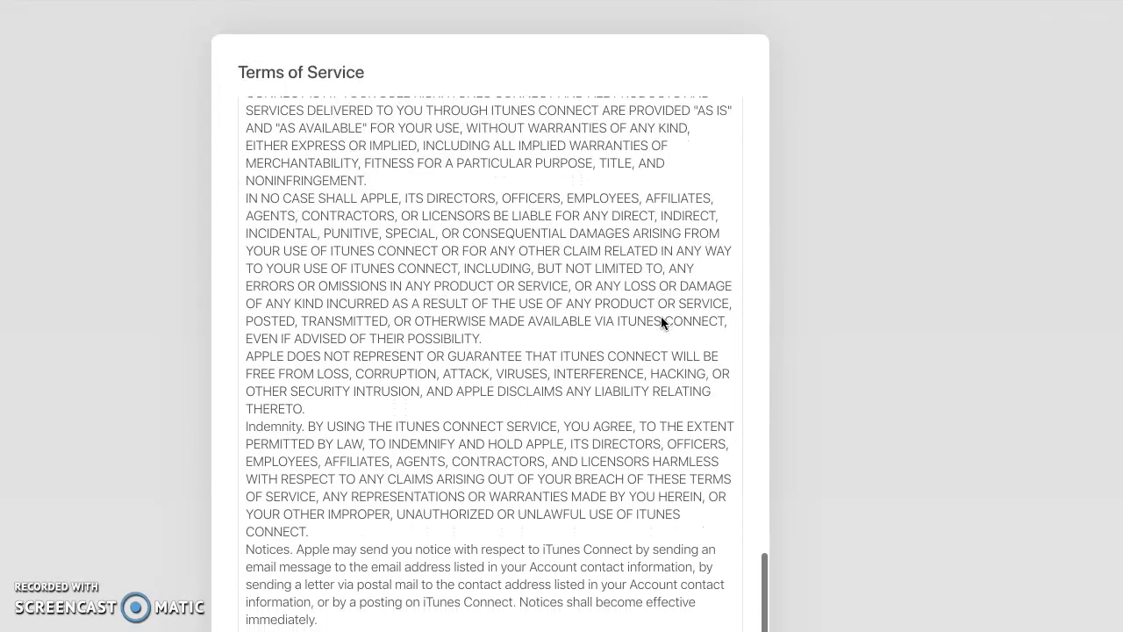
pyautogui.scroll(-2, 660, 316)
pyautogui.scroll(-2, 660, 322)
pyautogui.scroll(-1, 661, 322)
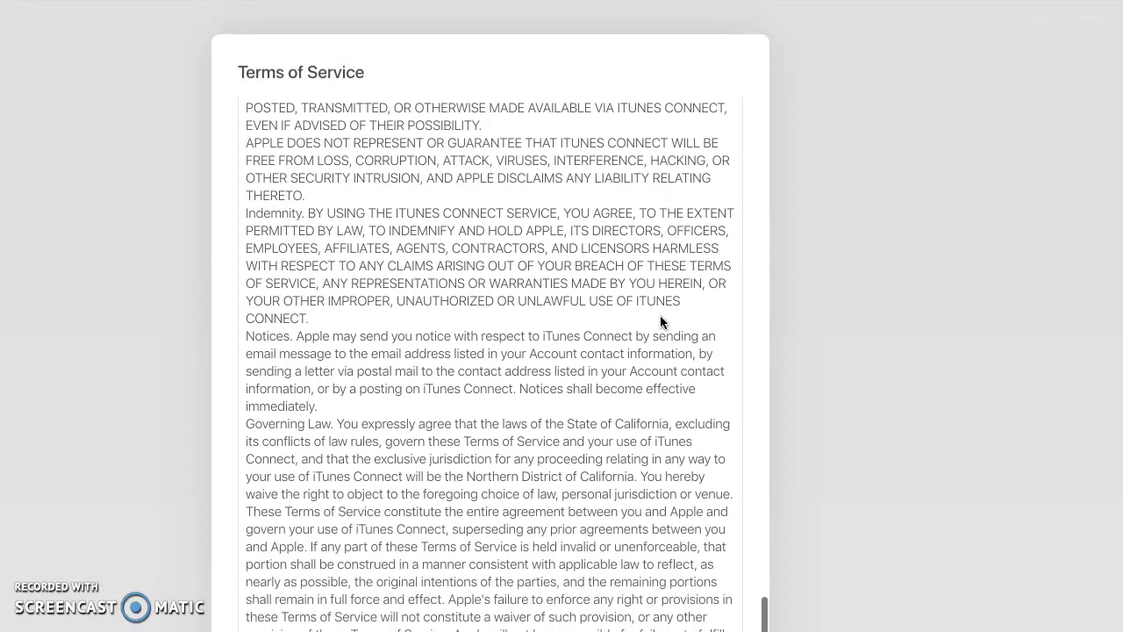
pyautogui.click(602, 458)
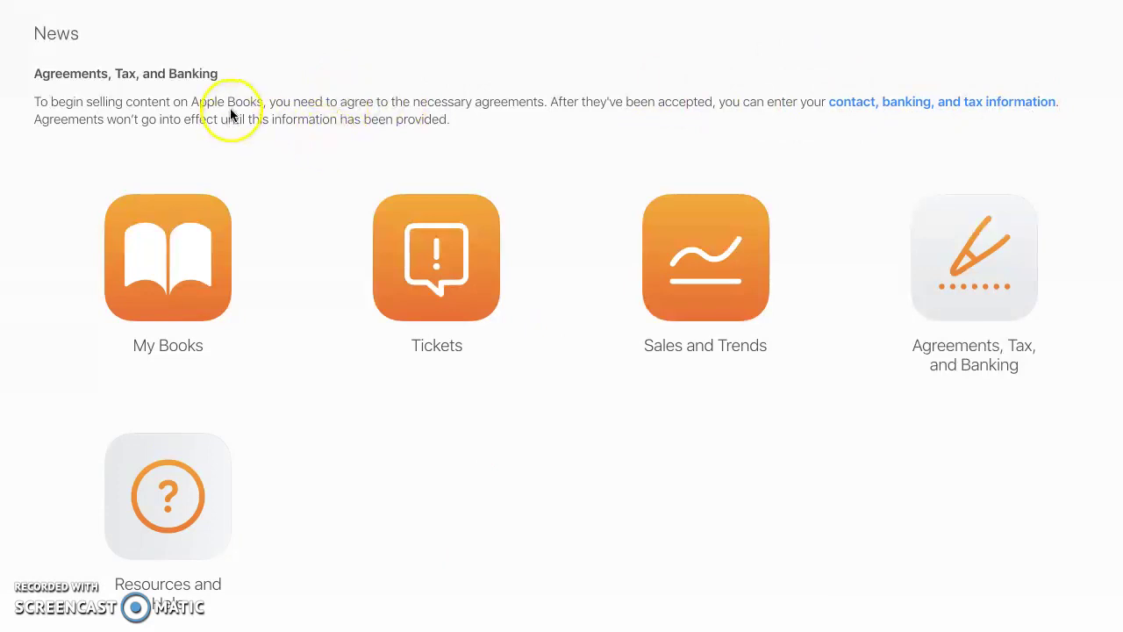
pyautogui.click(167, 257)
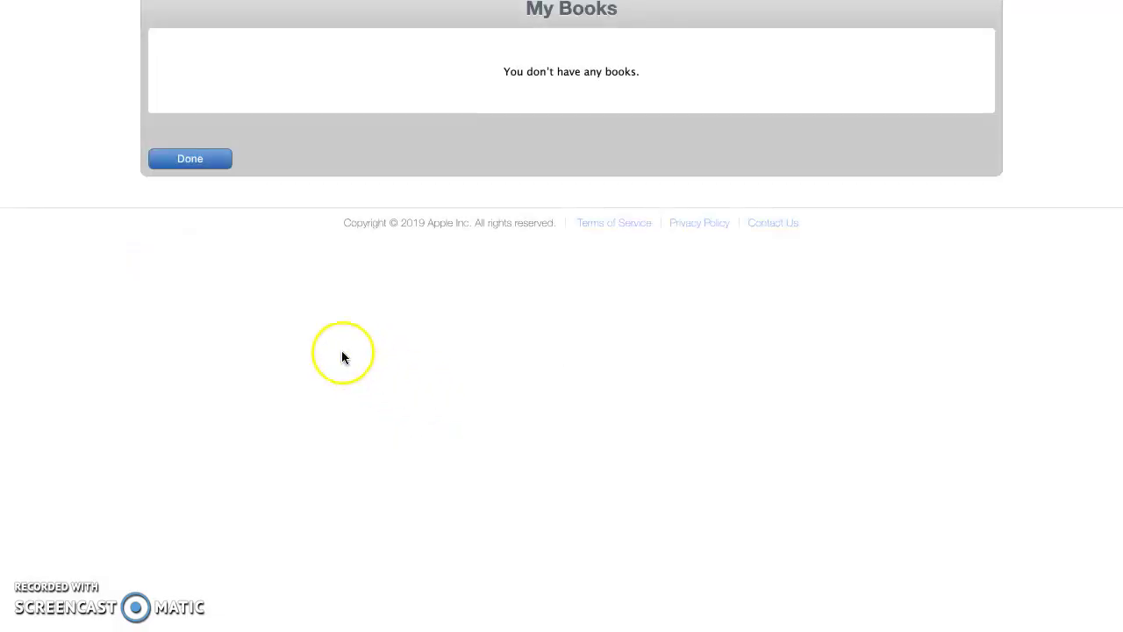
pyautogui.click(197, 162)
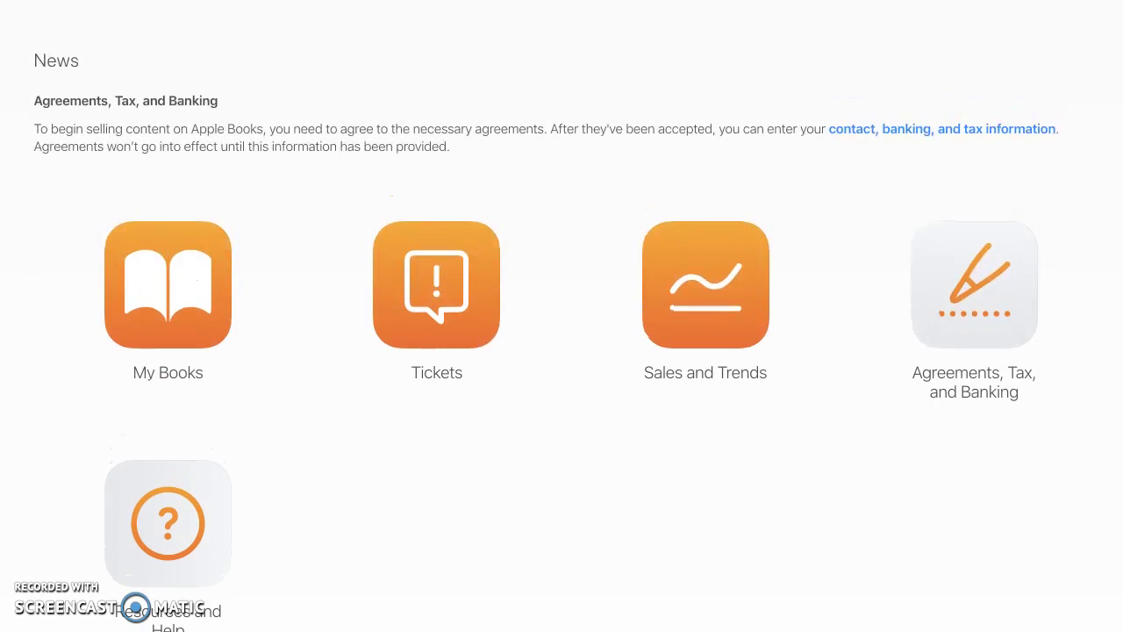
# - Go to Agreements, Tax, and Banking from the iTunes Connect home page
pyautogui.click(990, 292)
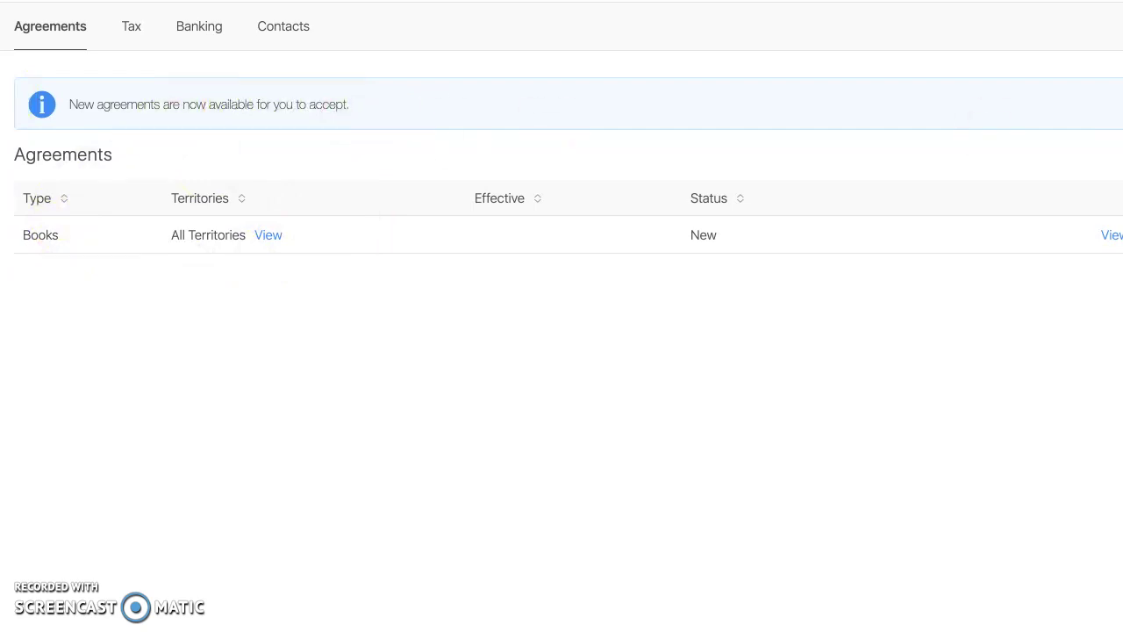
# - Start the Books agreement and choose 'Offer Your Books for Free and Sell Your Books'
pyautogui.click(1040, 234)
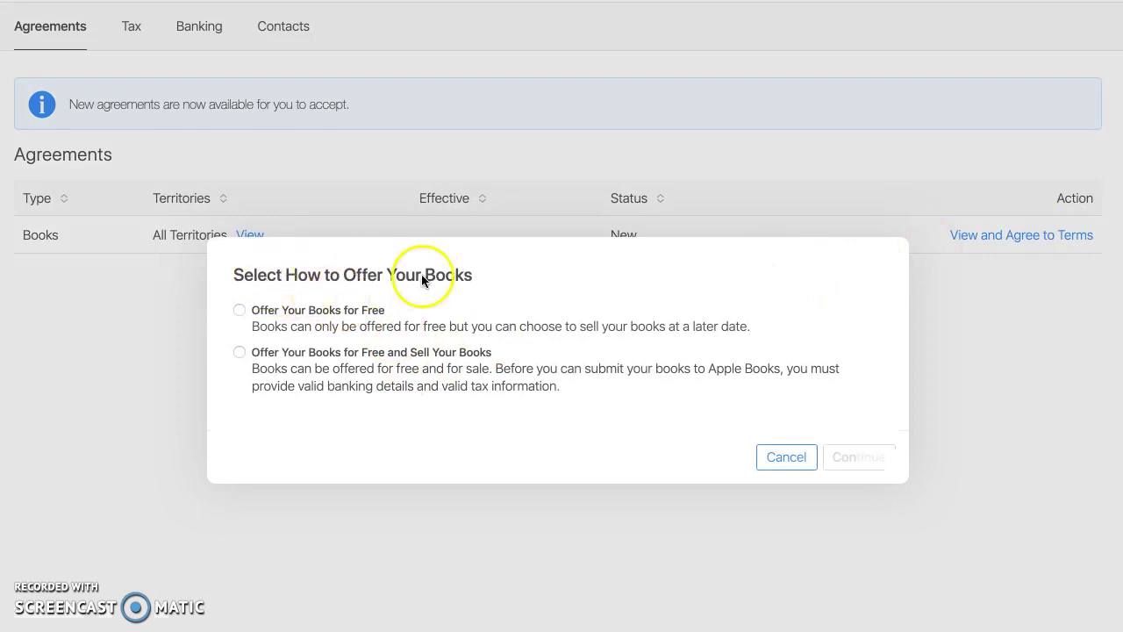
pyautogui.click(238, 353)
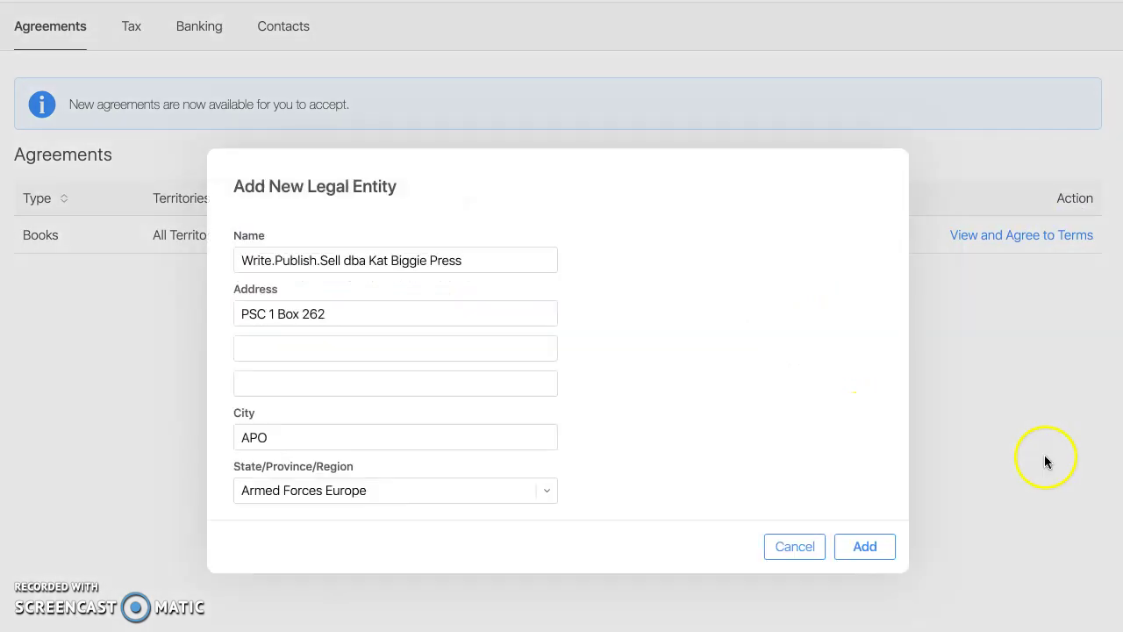
pyautogui.scroll(-1, 391, 329)
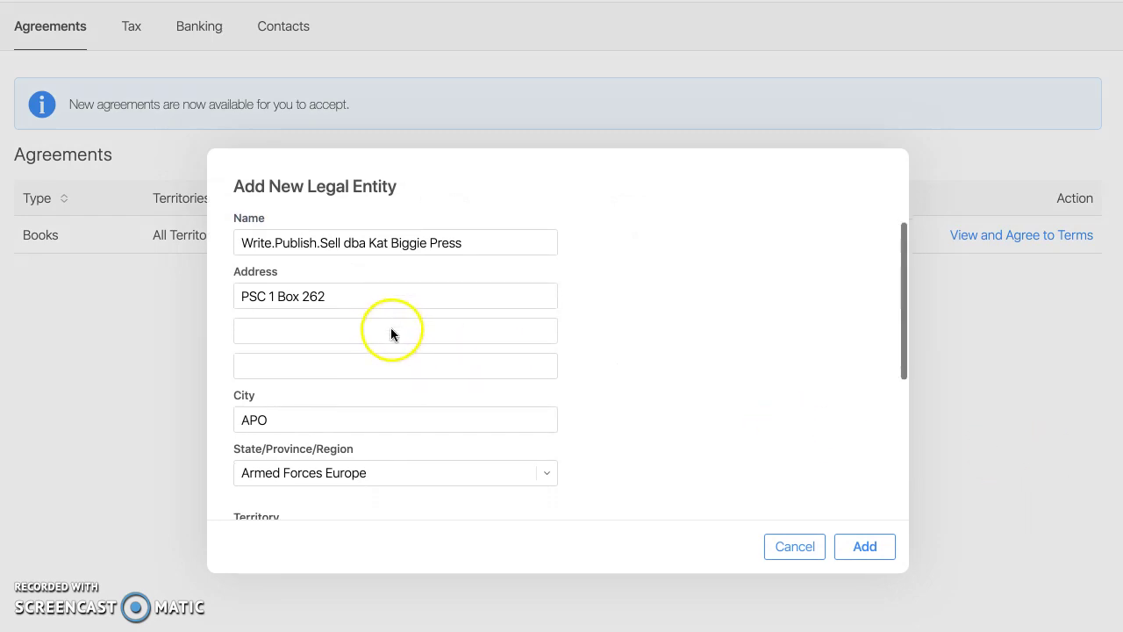
pyautogui.scroll(1, 441, 384)
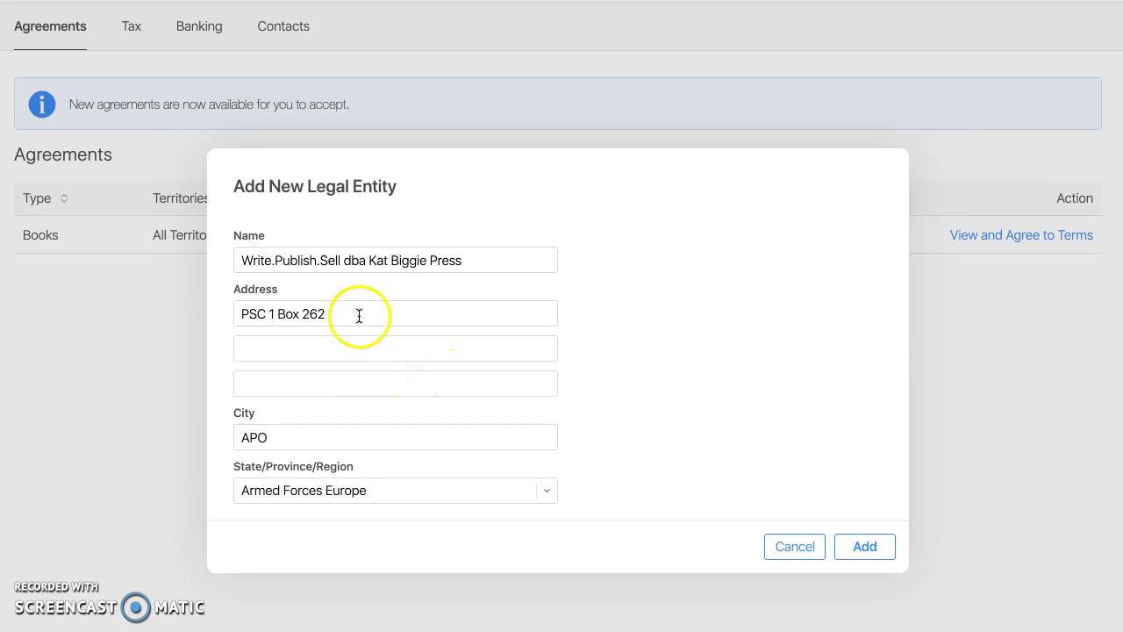
# - Review the Add New Legal Entity form's name, APO address and postal code fields
pyautogui.scroll(-3, 405, 361)
pyautogui.scroll(-1, 407, 360)
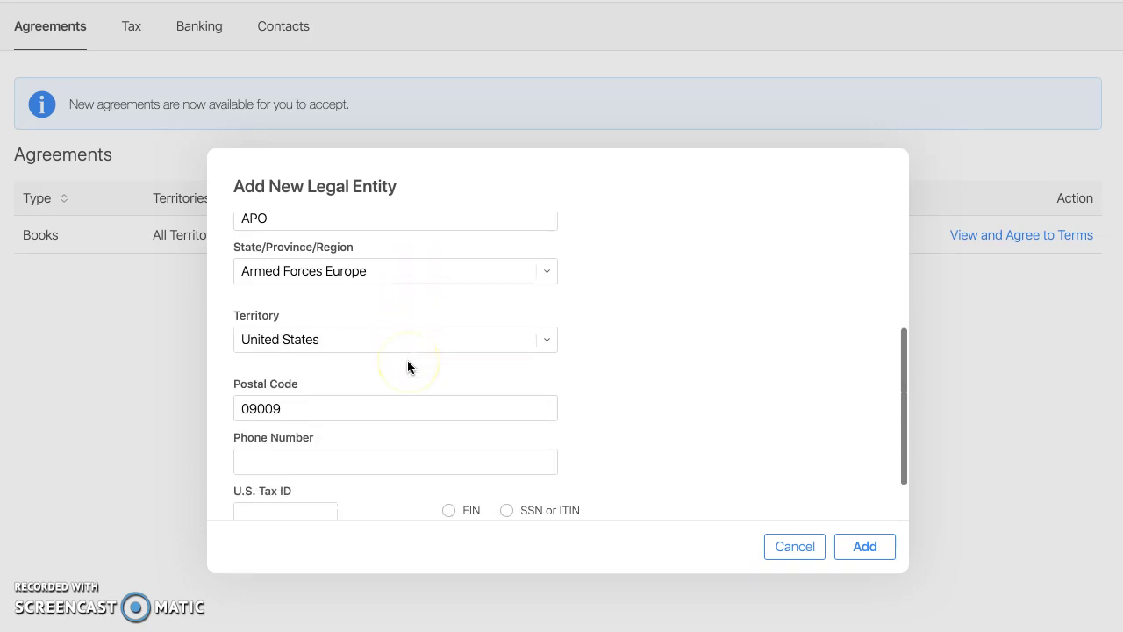
pyautogui.scroll(-1, 407, 360)
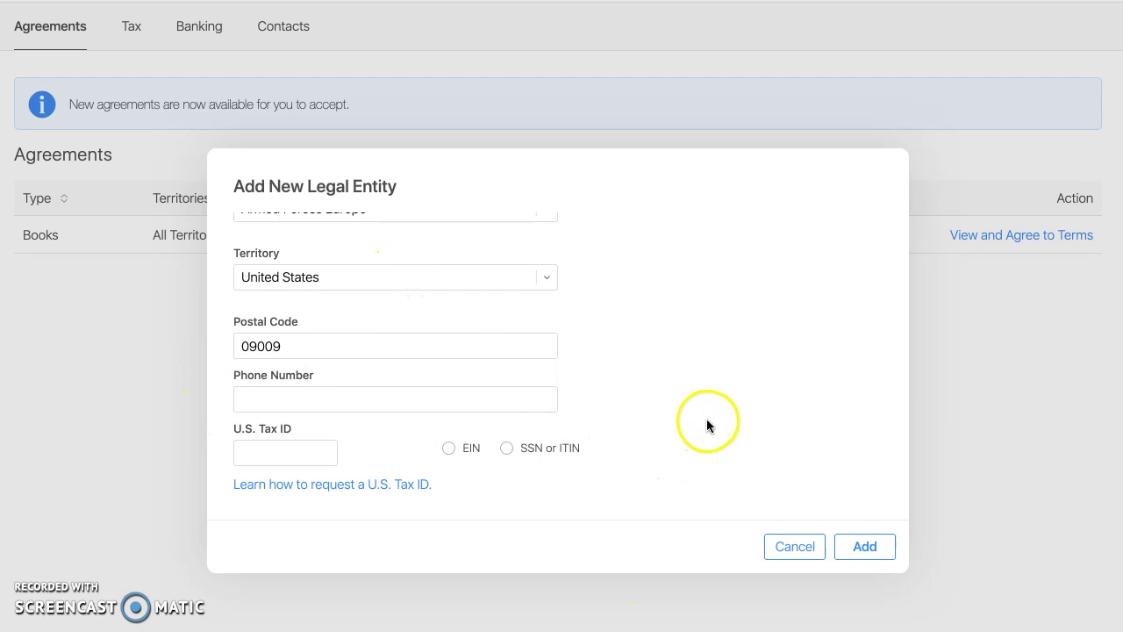
pyautogui.scroll(1, 706, 418)
pyautogui.scroll(1, 678, 424)
pyautogui.scroll(3, 678, 425)
pyautogui.scroll(2, 674, 424)
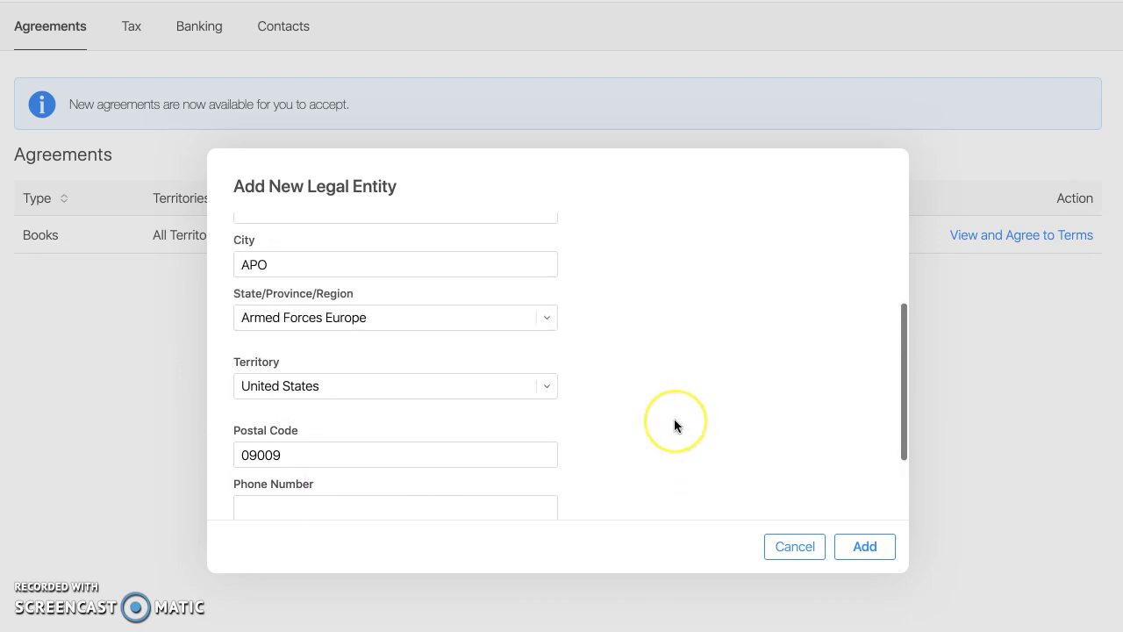
pyautogui.scroll(2, 673, 425)
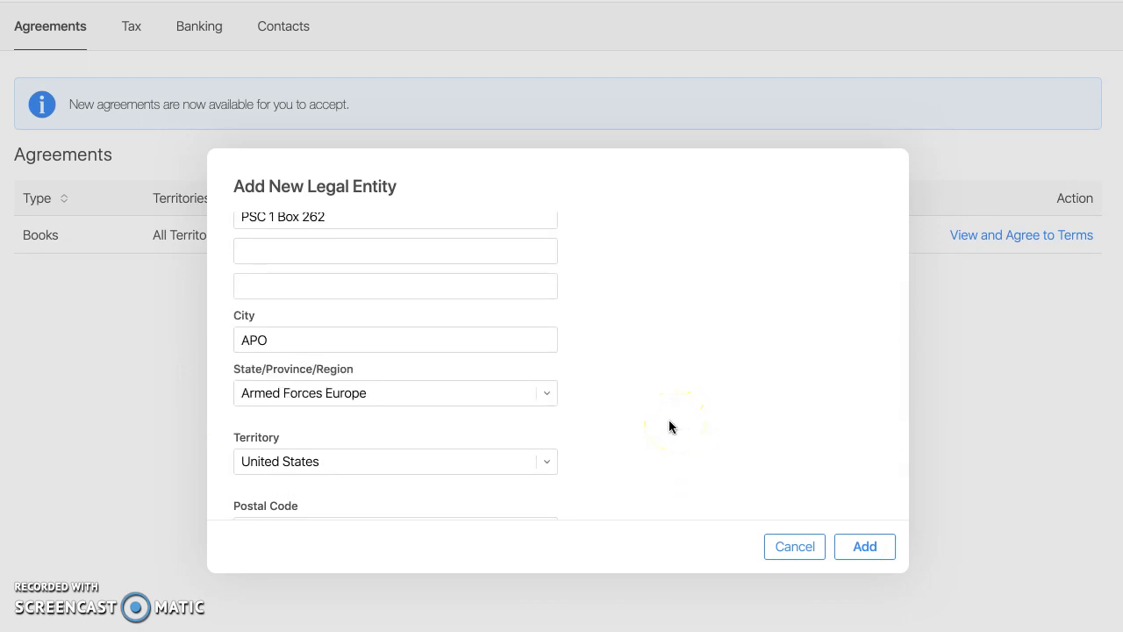
pyautogui.scroll(-1, 669, 425)
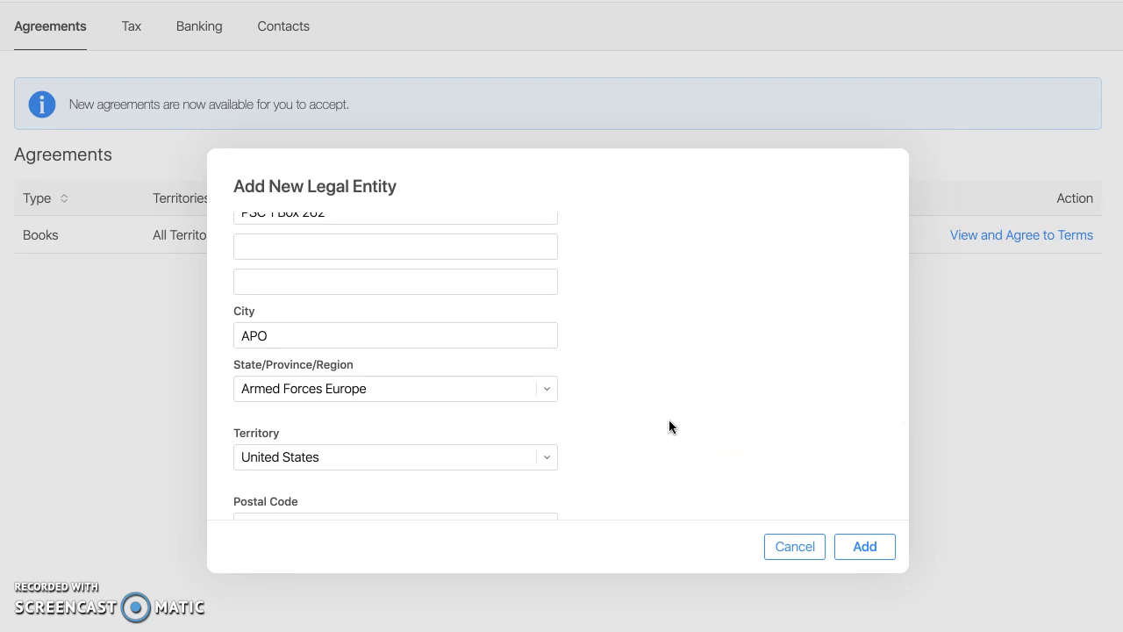